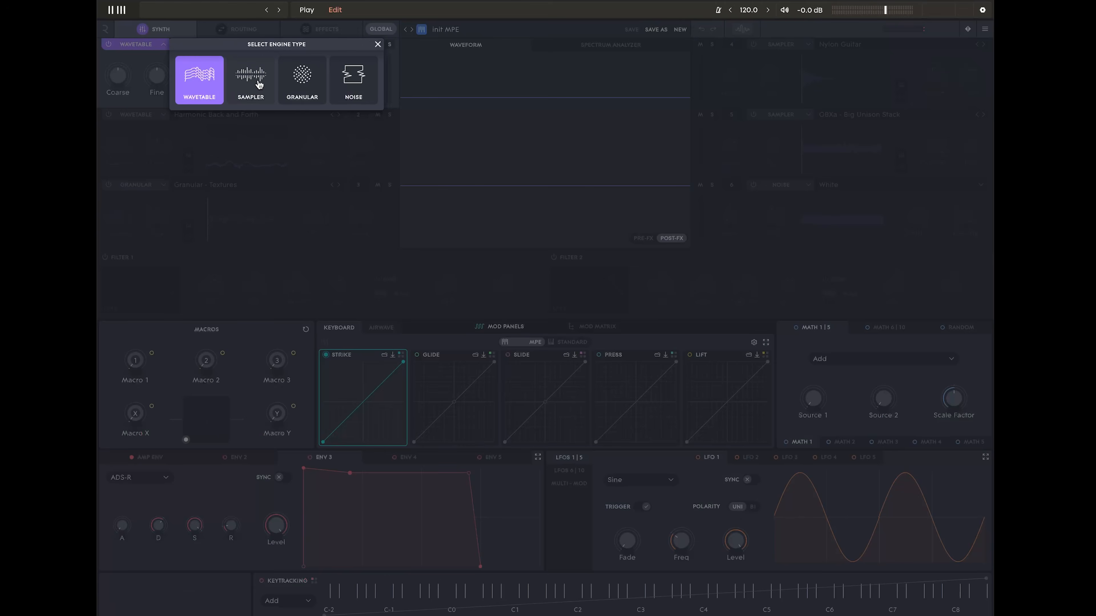
- Try the Sampler, Granular and Noise engine types on source 1
{"action": "left_click", "coordinate": [258, 83]}
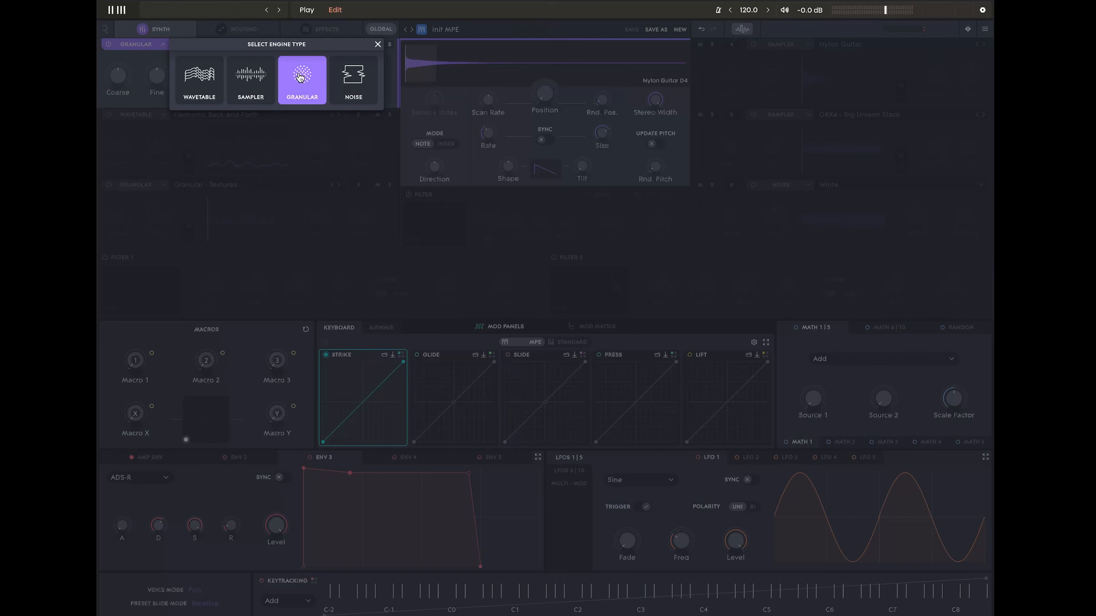
{"action": "left_click", "coordinate": [300, 79]}
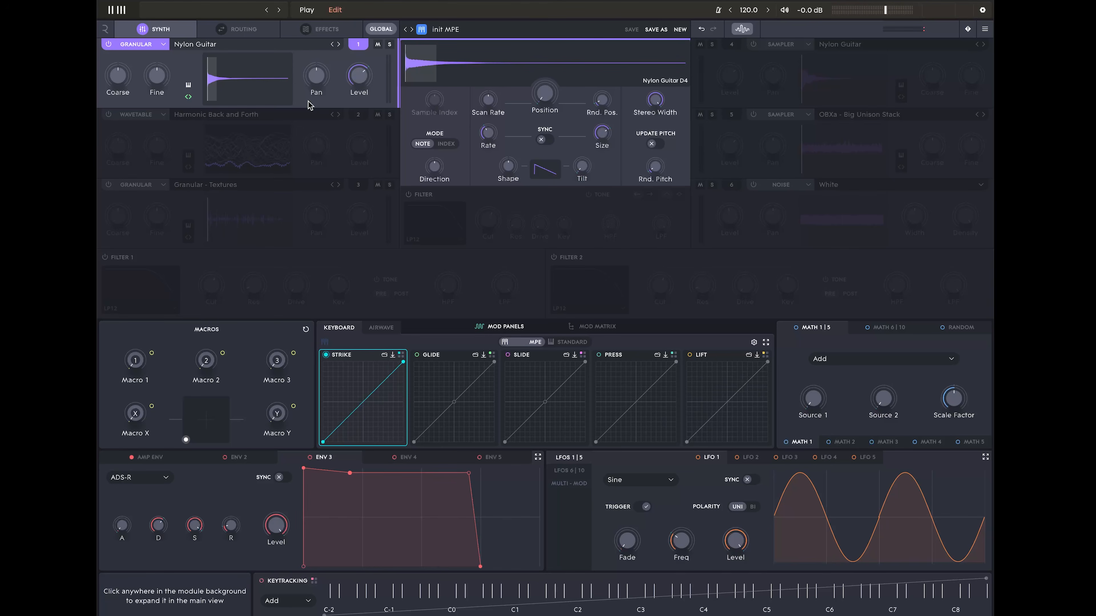
{"action": "left_click", "coordinate": [162, 44]}
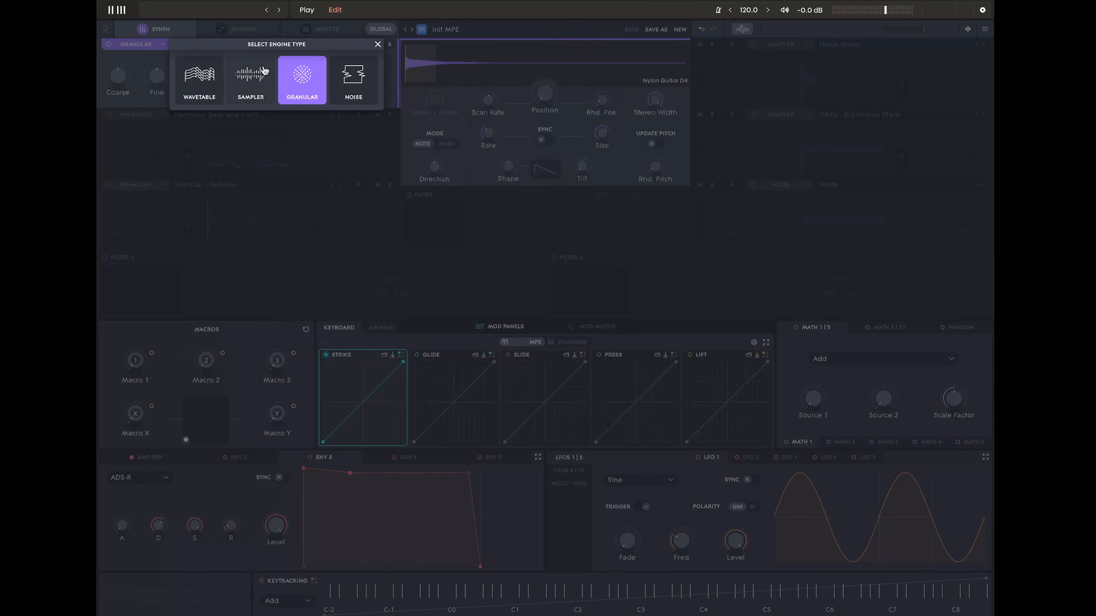
{"action": "left_click", "coordinate": [338, 83]}
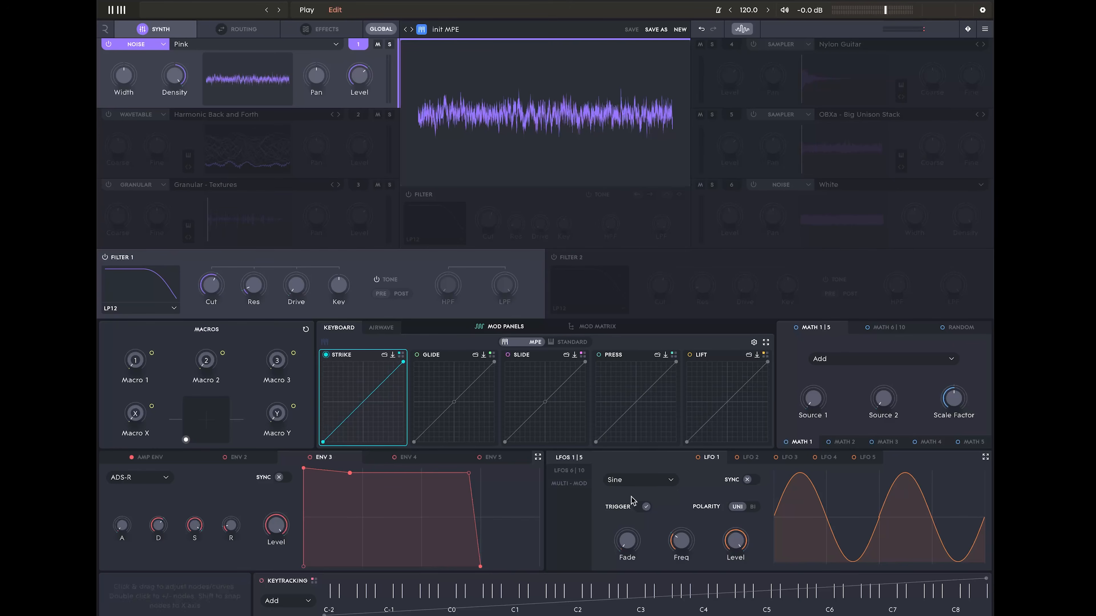
- Look through the envelope, LFO, Multi-Mod and Airwave modulation sources
{"action": "left_click", "coordinate": [326, 461]}
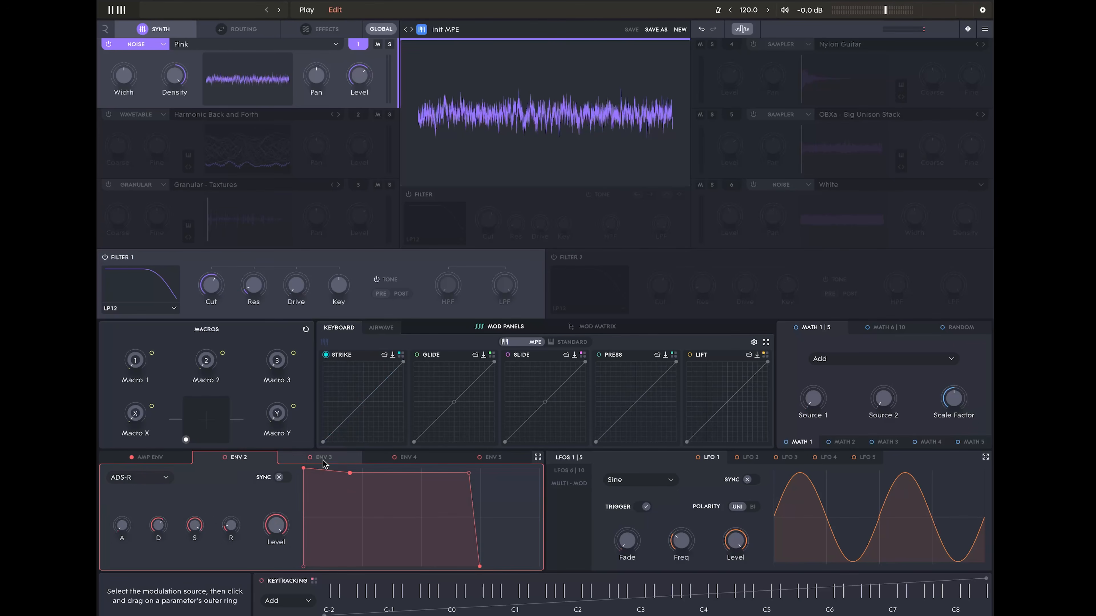
{"action": "left_click", "coordinate": [759, 458]}
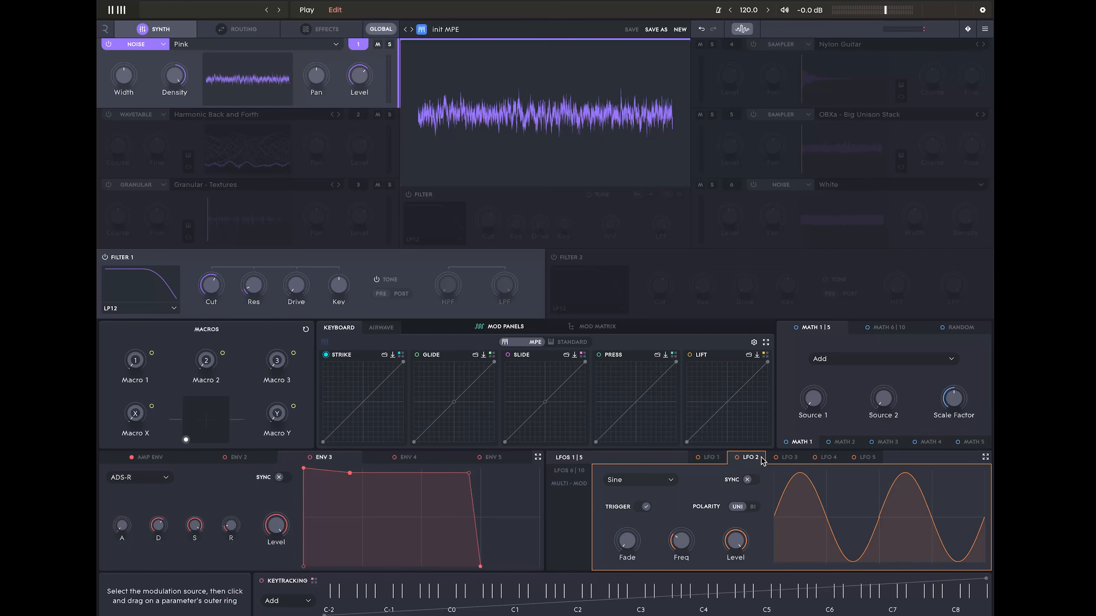
{"action": "left_click", "coordinate": [580, 485]}
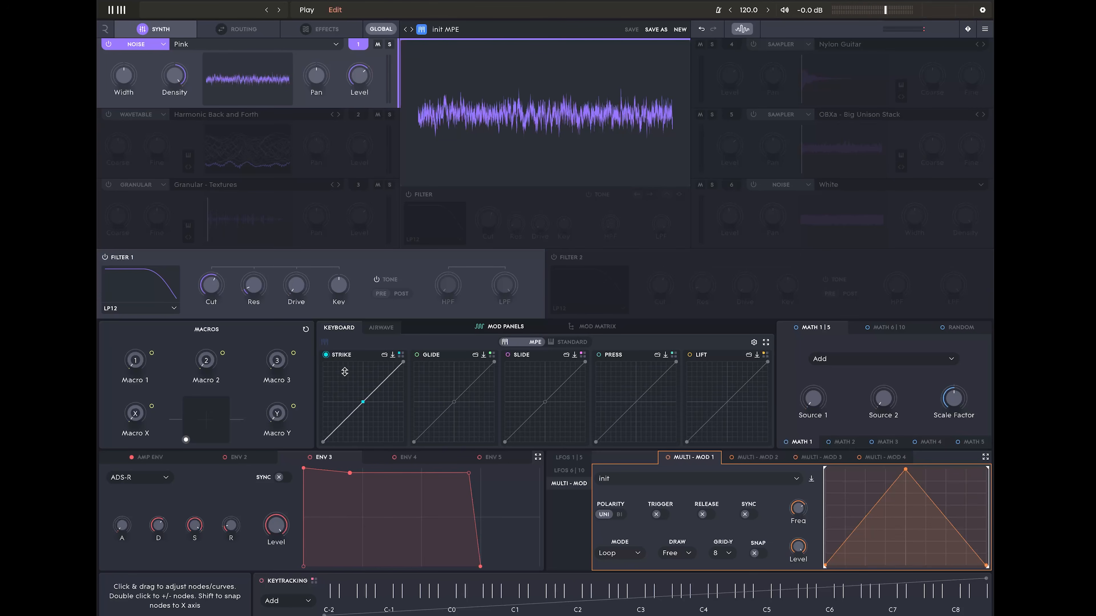
{"action": "left_click", "coordinate": [381, 328]}
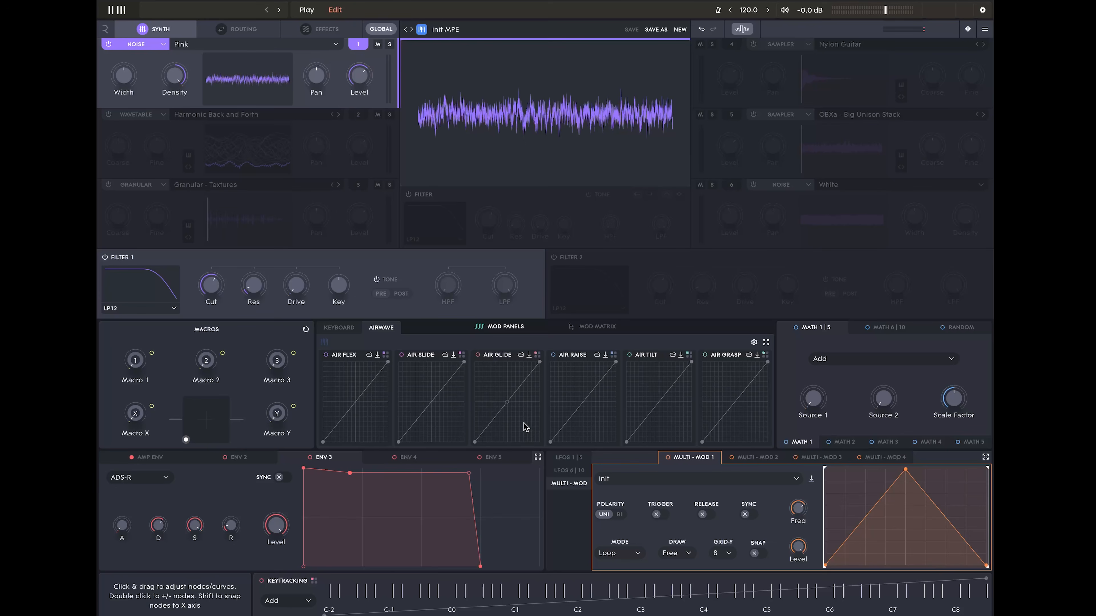
- Try routing source 1 directly to FX 1 instead of Filter 1
{"action": "left_click", "coordinate": [243, 30]}
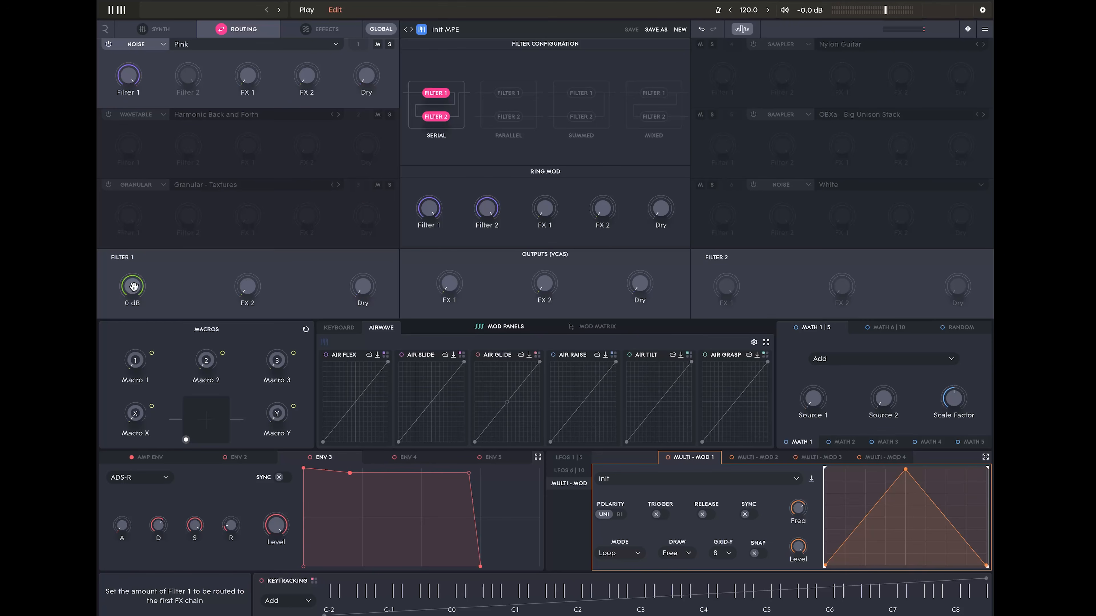
{"action": "left_click_drag", "start_coordinate": [125, 147], "coordinate": [126, 185]}
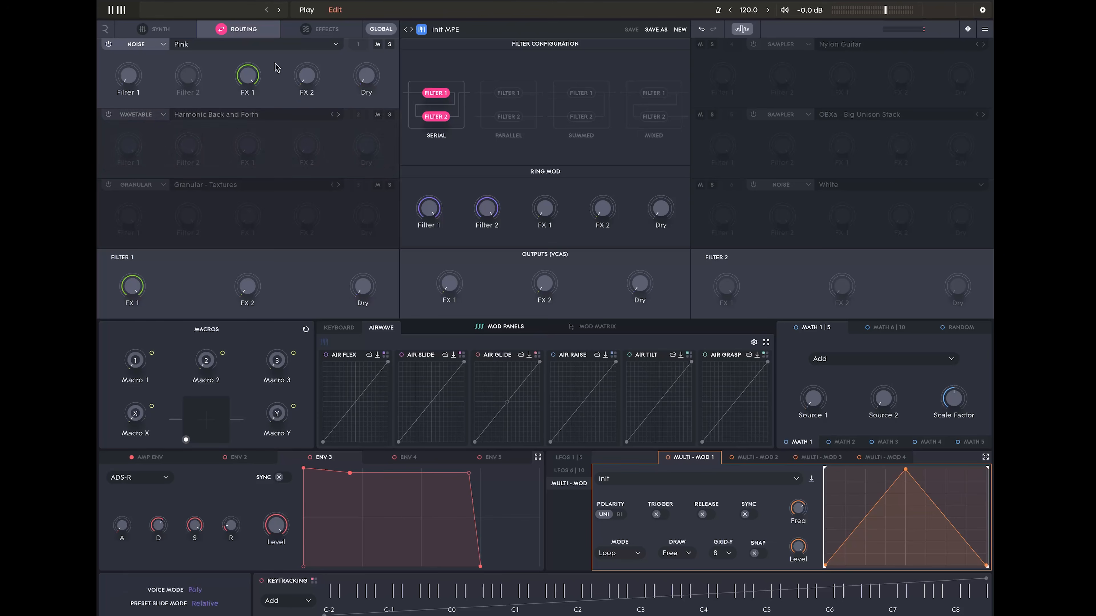
- Examine the effects chain and its configuration options
{"action": "left_click", "coordinate": [325, 30]}
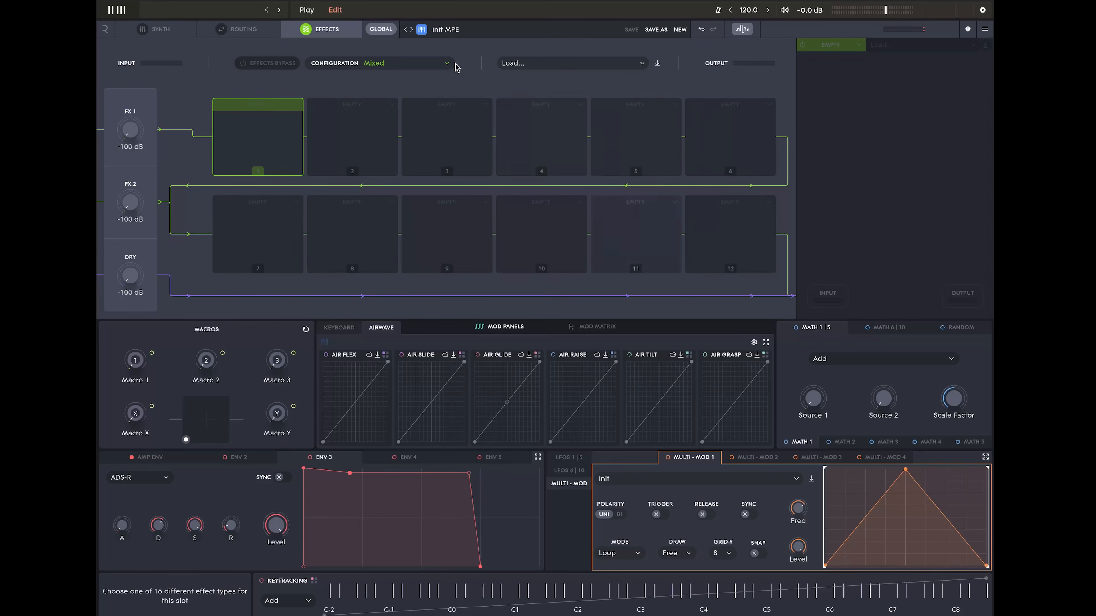
{"action": "left_click", "coordinate": [454, 65]}
{"action": "left_click", "coordinate": [379, 86]}
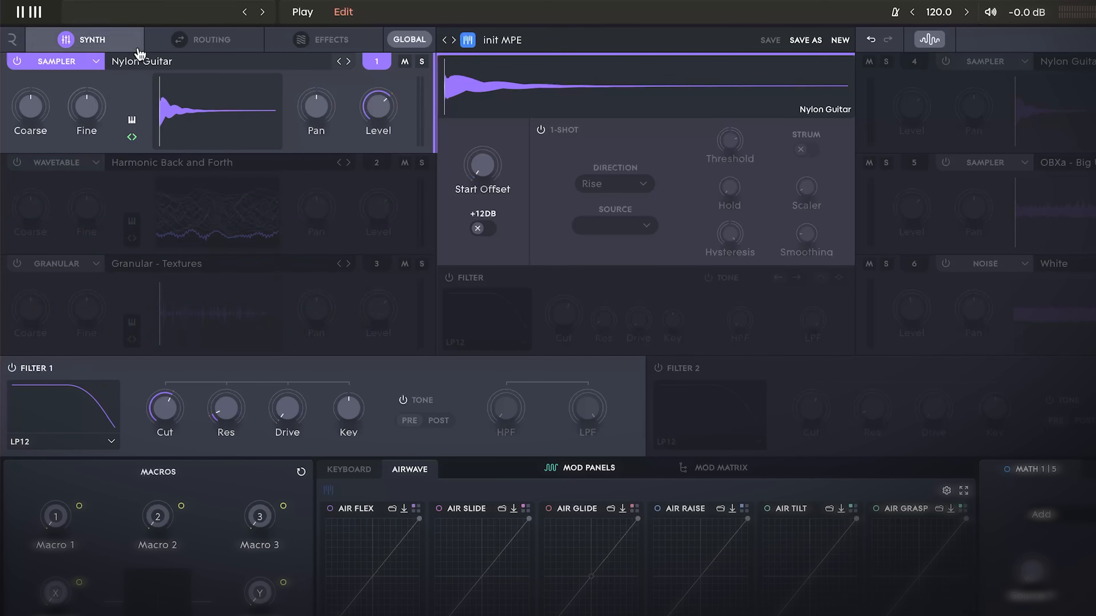
- Switch source 1 to the Wavetable engine and raise the wavetable position of its Digital wavetable
{"action": "left_click", "coordinate": [89, 63]}
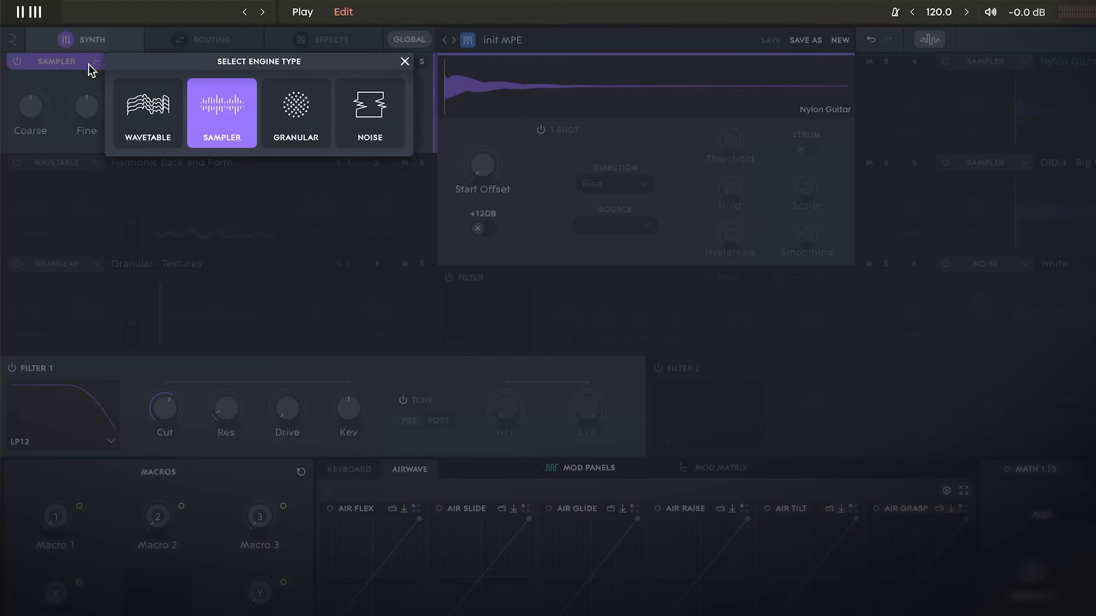
{"action": "left_click", "coordinate": [156, 115]}
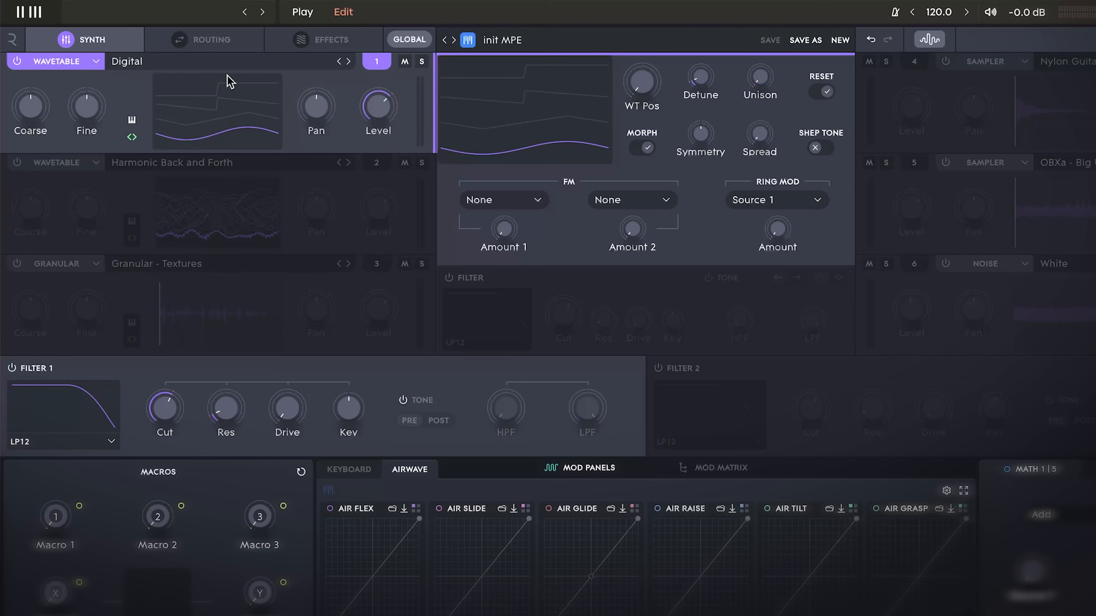
{"action": "mouse_move", "coordinate": [240, 136]}
{"action": "left_mouse_down"}
{"action": "mouse_move", "coordinate": [247, 106]}
{"action": "mouse_move", "coordinate": [247, 289]}
{"action": "left_mouse_up"}
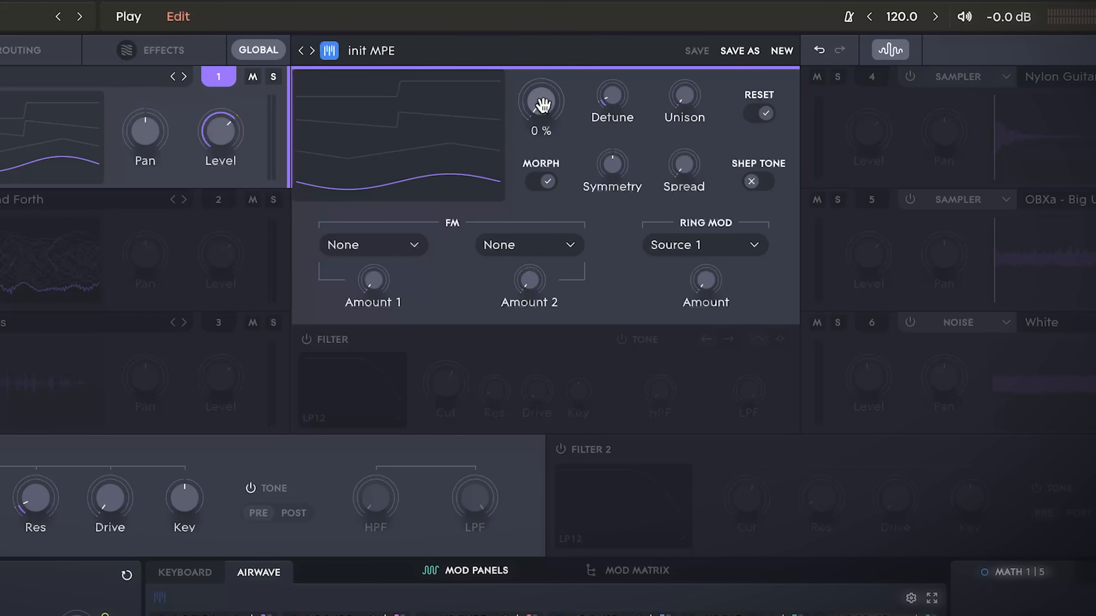
{"action": "left_click_drag", "start_coordinate": [542, 104], "coordinate": [547, 38]}
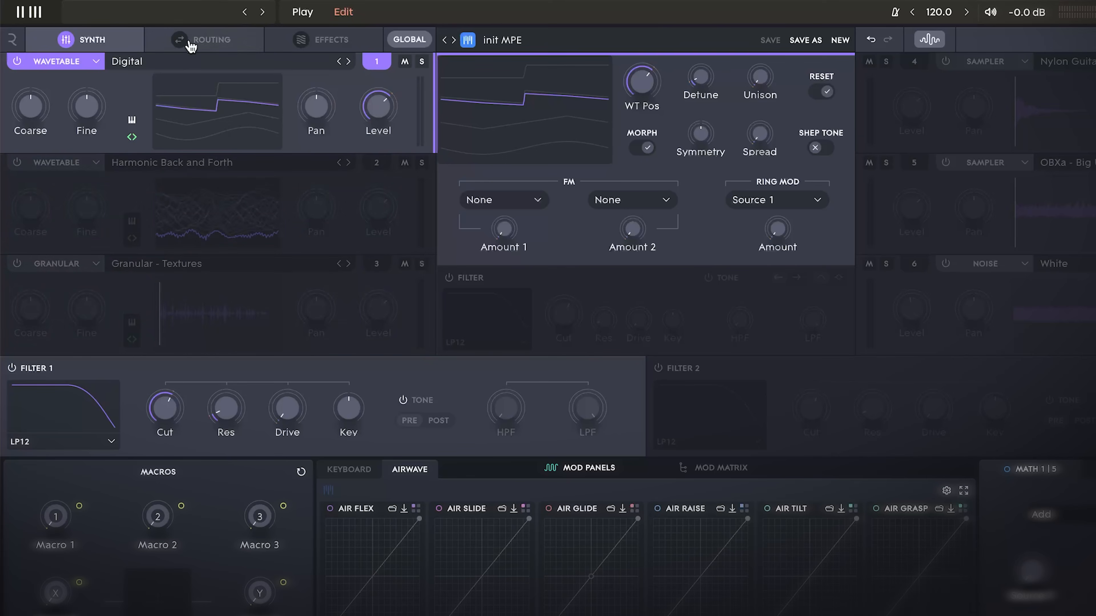
- Route source 1 fully into Filter 1 and remove its direct send to FX 1
{"action": "left_click", "coordinate": [190, 45]}
{"action": "left_click_drag", "start_coordinate": [221, 110], "coordinate": [218, 405]}
{"action": "left_click_drag", "start_coordinate": [48, 113], "coordinate": [49, 4]}
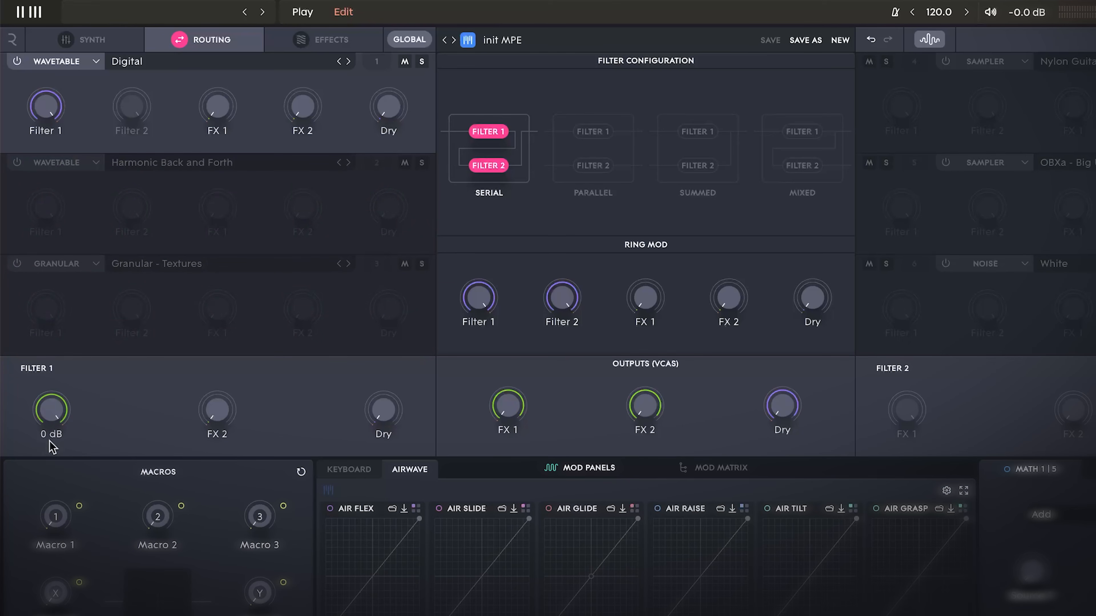
- Return to the synth page and select Air Raise as the modulation source for Filter 1's cutoff
{"action": "left_click", "coordinate": [113, 51]}
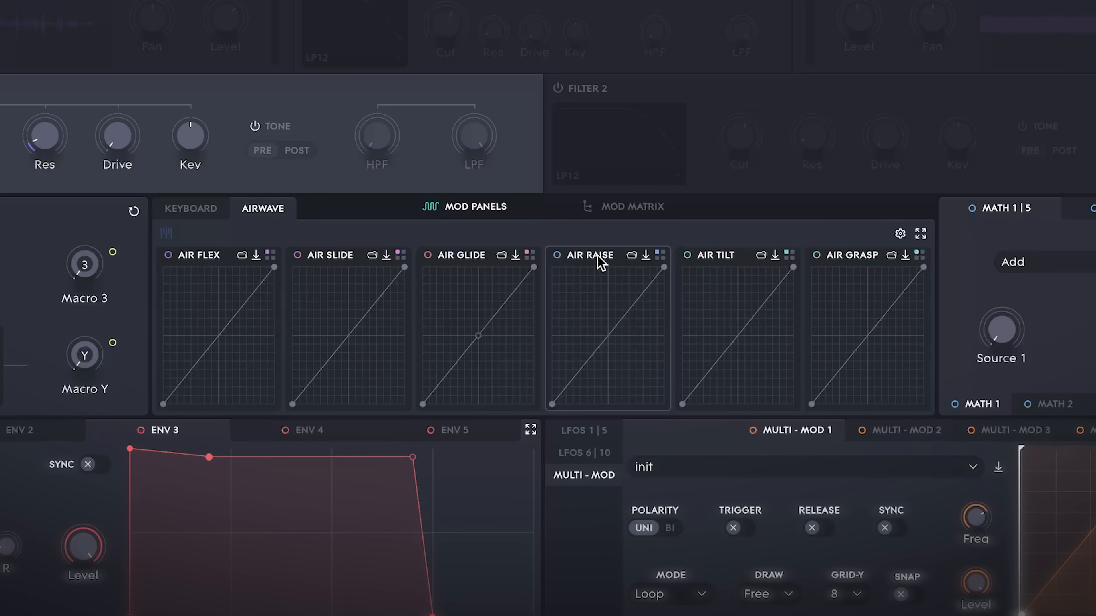
{"action": "left_click", "coordinate": [600, 258]}
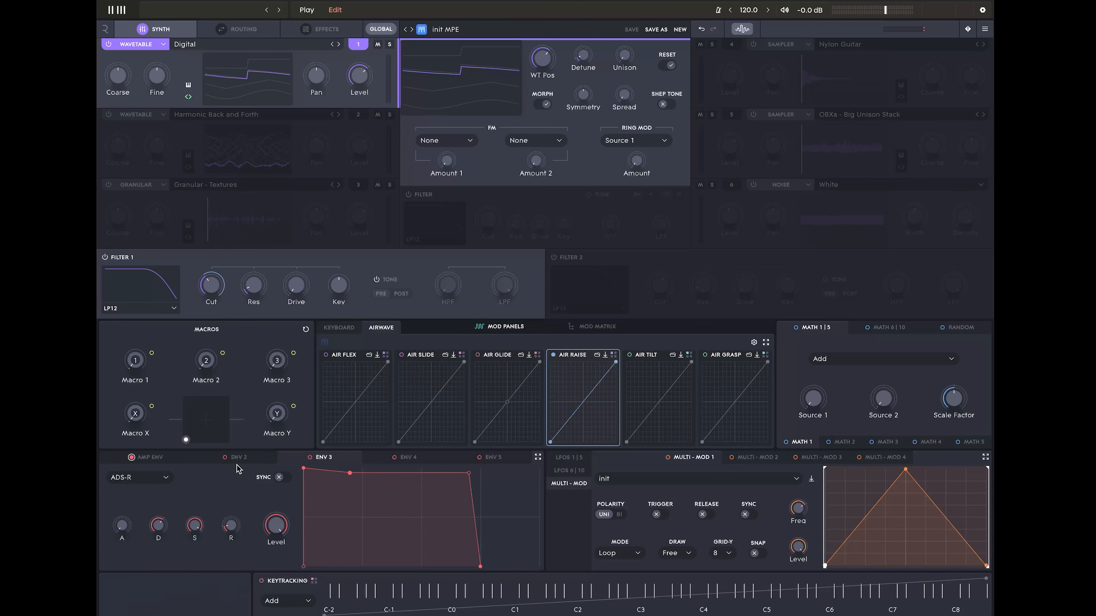
- Modulate source 1's coarse pitch with Envelope 2 by an amount of +12st
{"action": "left_click", "coordinate": [248, 459]}
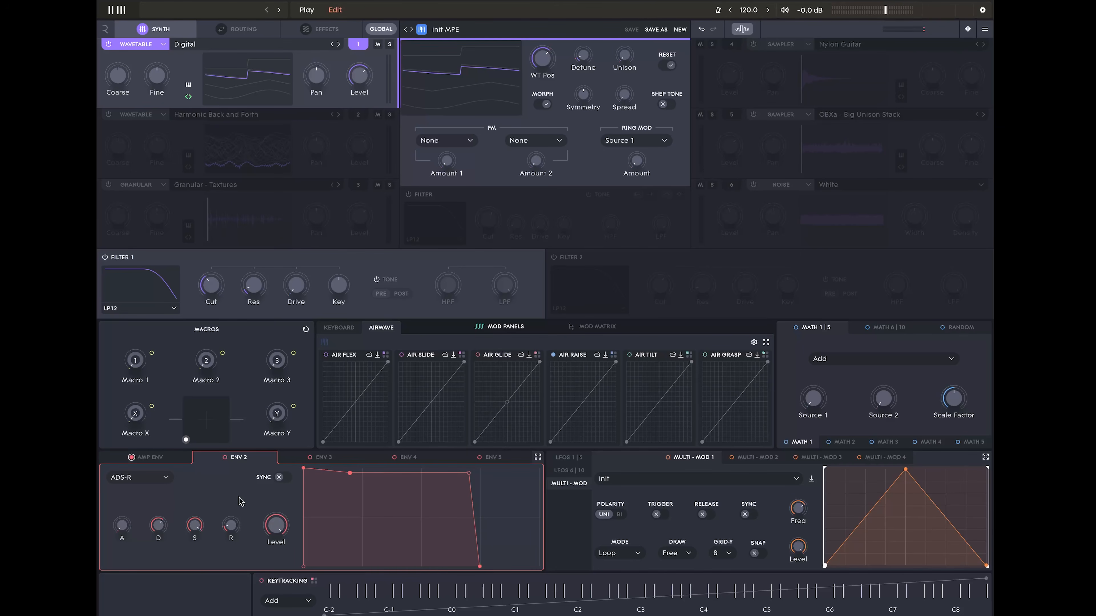
{"action": "right_click", "coordinate": [120, 74]}
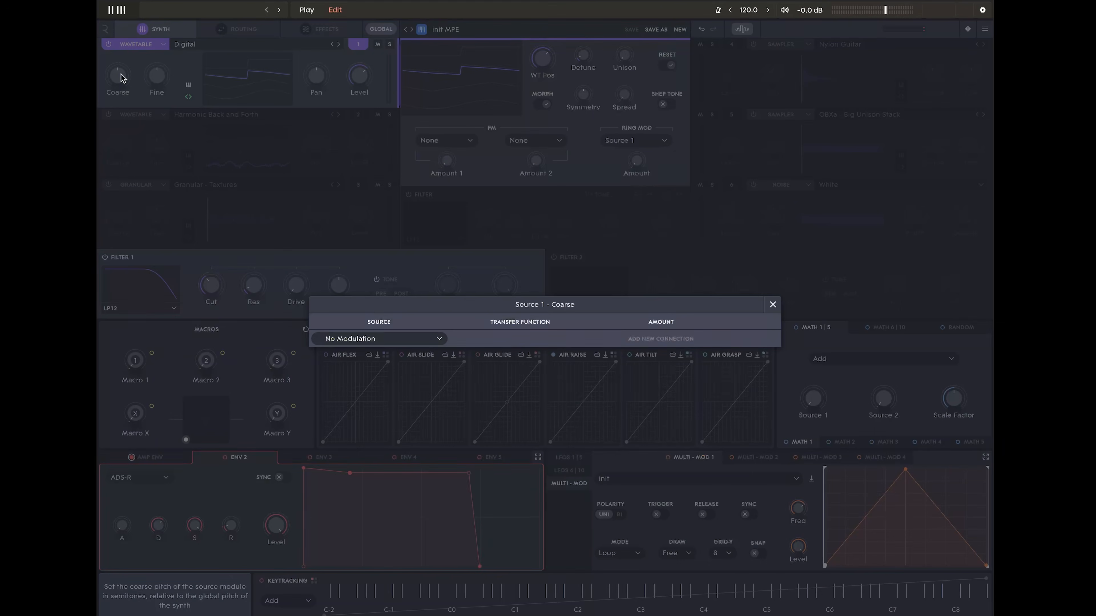
{"action": "left_click", "coordinate": [383, 340]}
{"action": "mouse_move", "coordinate": [385, 71]}
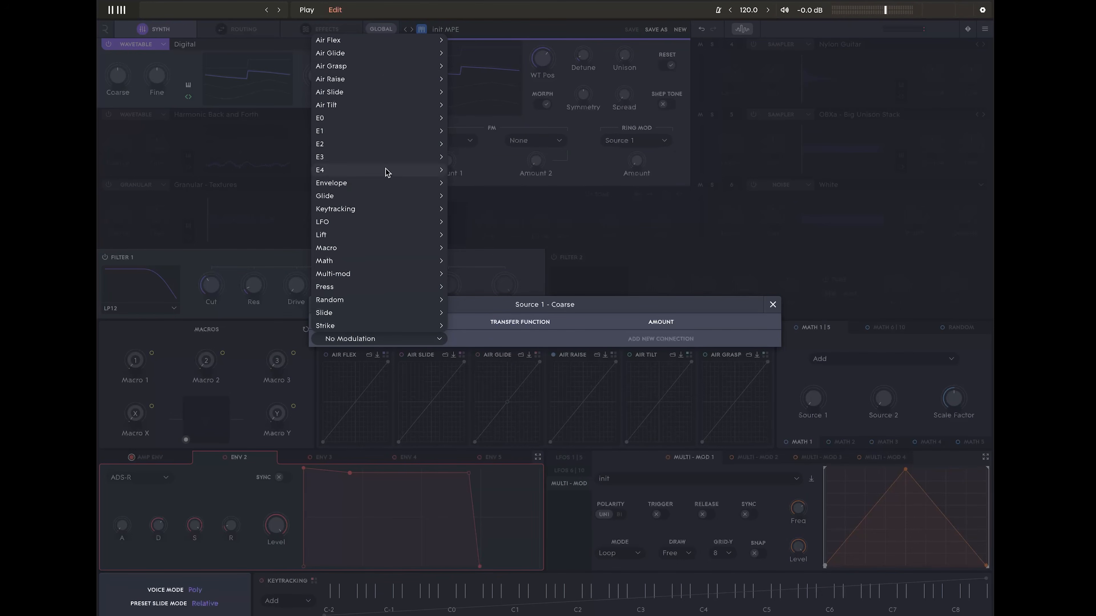
{"action": "mouse_move", "coordinate": [390, 200]}
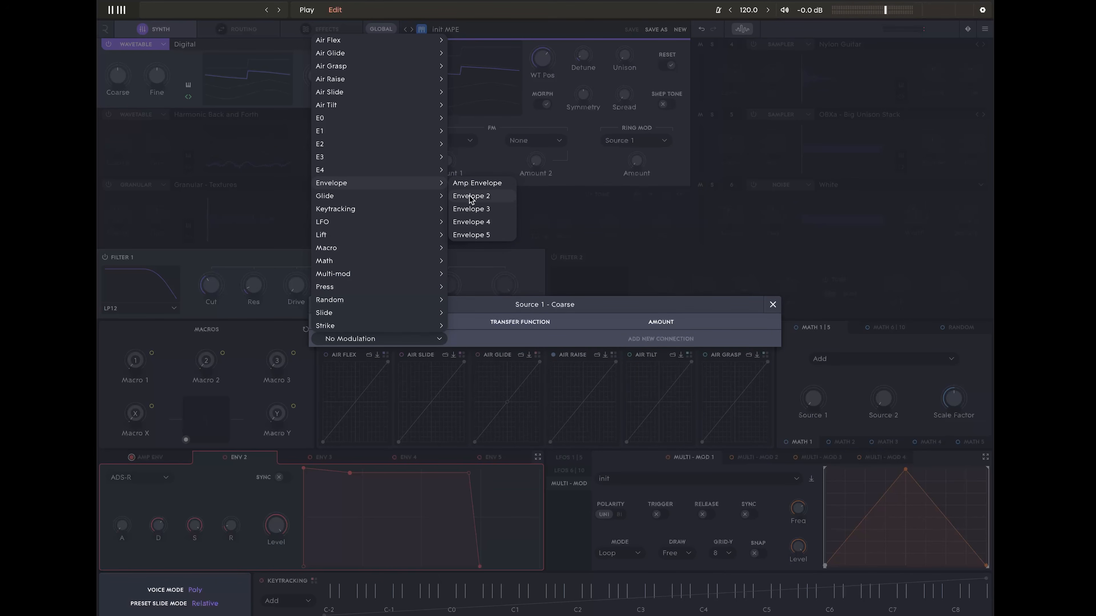
{"action": "left_click", "coordinate": [471, 197]}
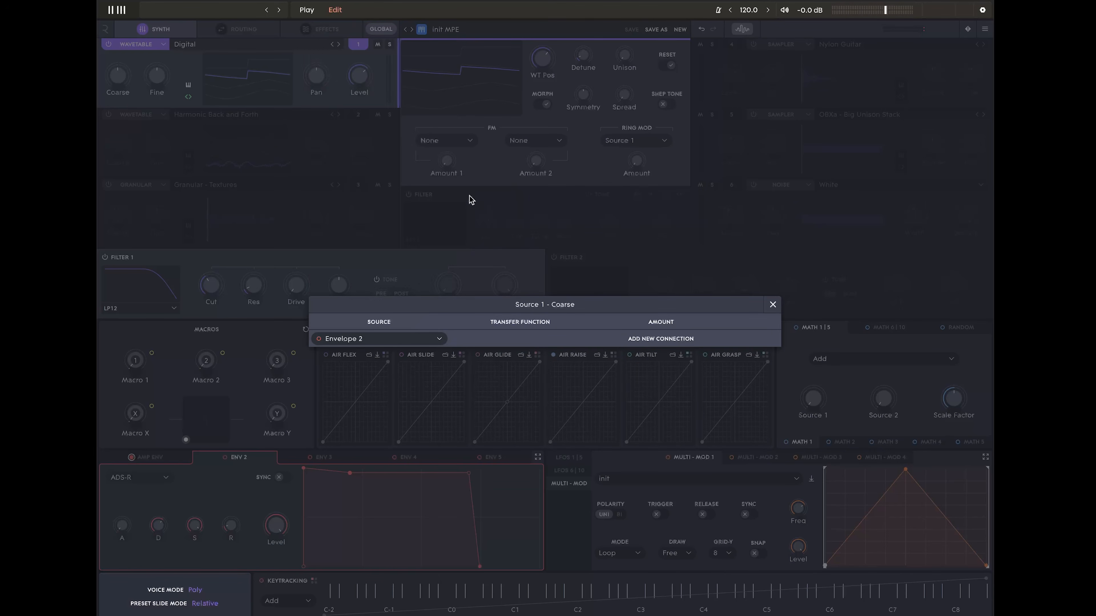
{"action": "left_click", "coordinate": [645, 340]}
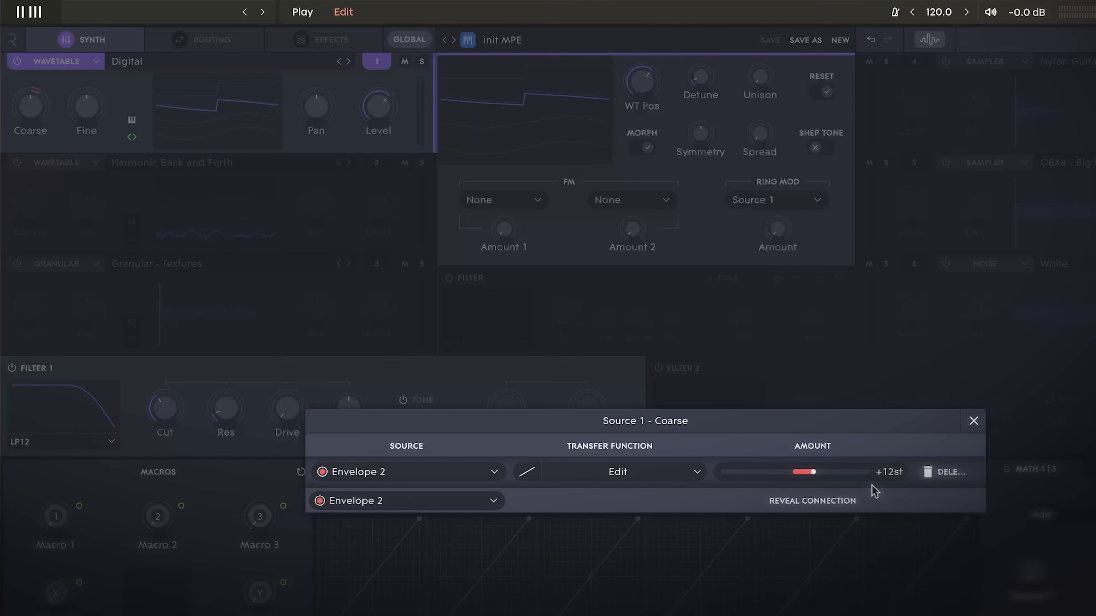
{"action": "left_click", "coordinate": [973, 420]}
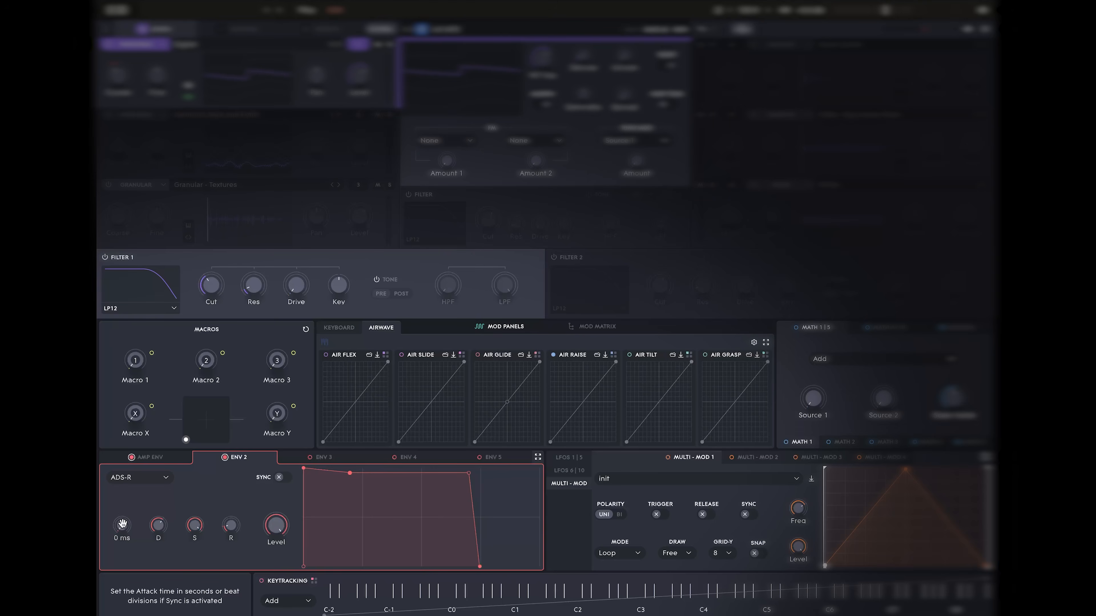
- Lengthen Envelope 2's attack and select the keyboard's Strike as the modulation source for it
{"action": "left_click_drag", "start_coordinate": [123, 500], "coordinate": [123, 494]}
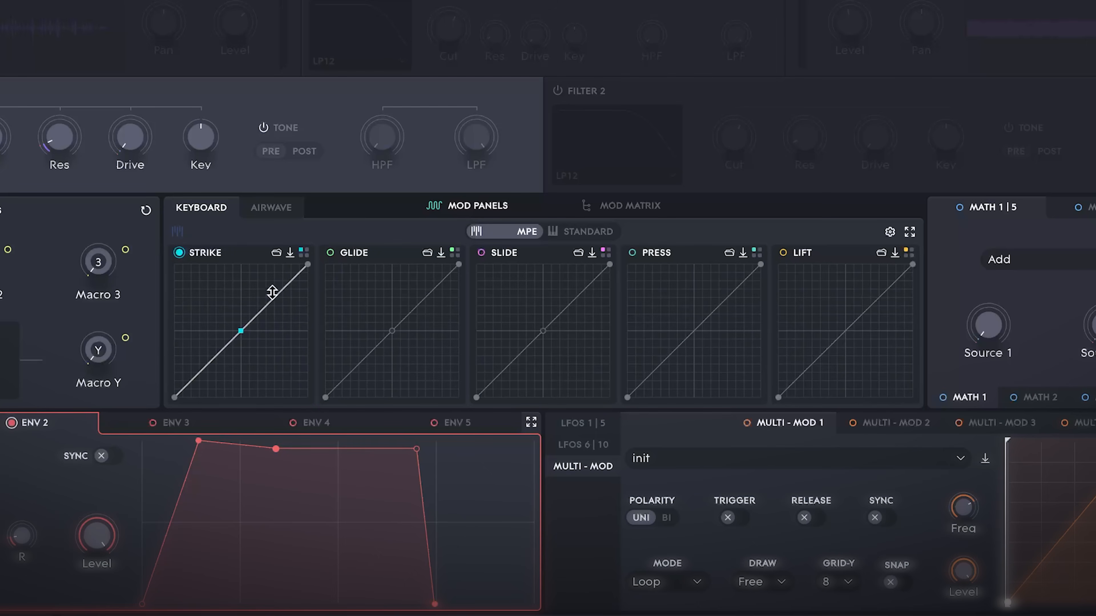
{"action": "left_click", "coordinate": [265, 211]}
{"action": "left_click", "coordinate": [211, 211]}
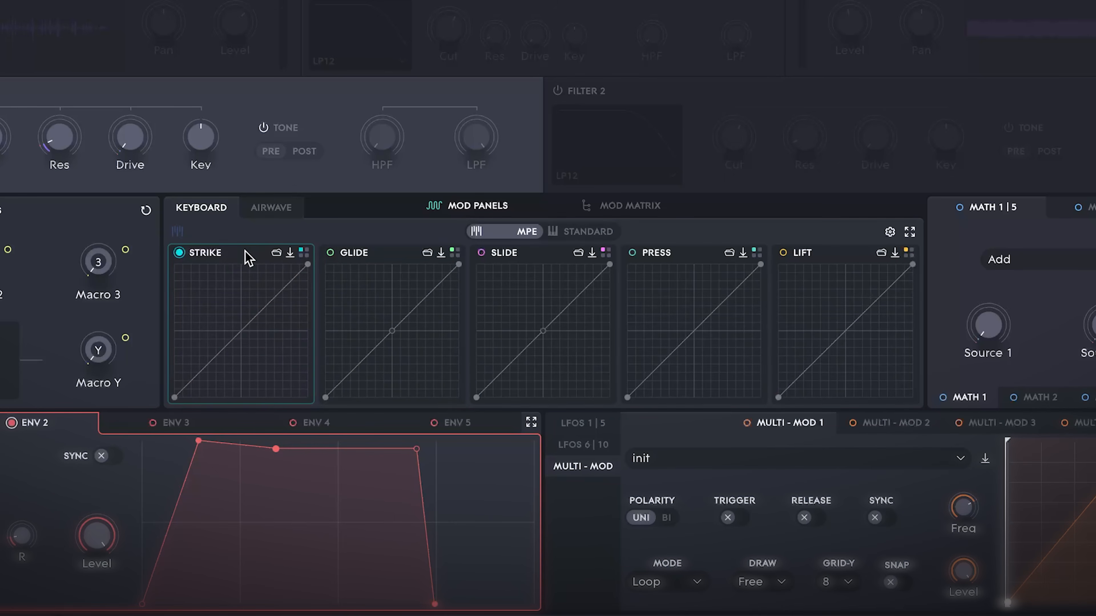
{"action": "left_click", "coordinate": [246, 261]}
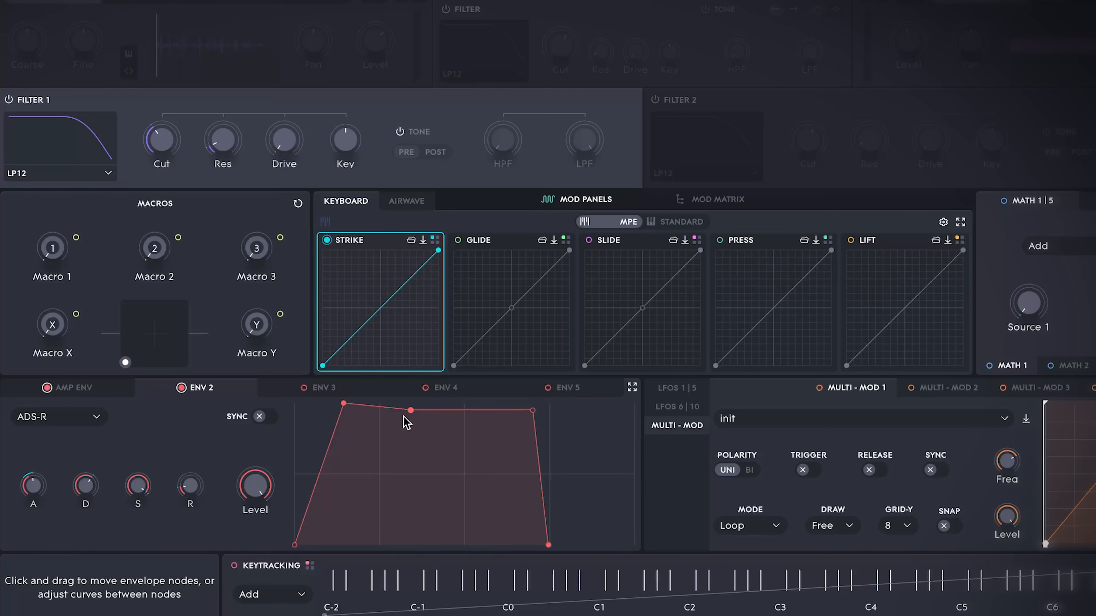
- Raise Envelope 2's sustain to its full level without adding a modulation connection
{"action": "mouse_move", "coordinate": [135, 488]}
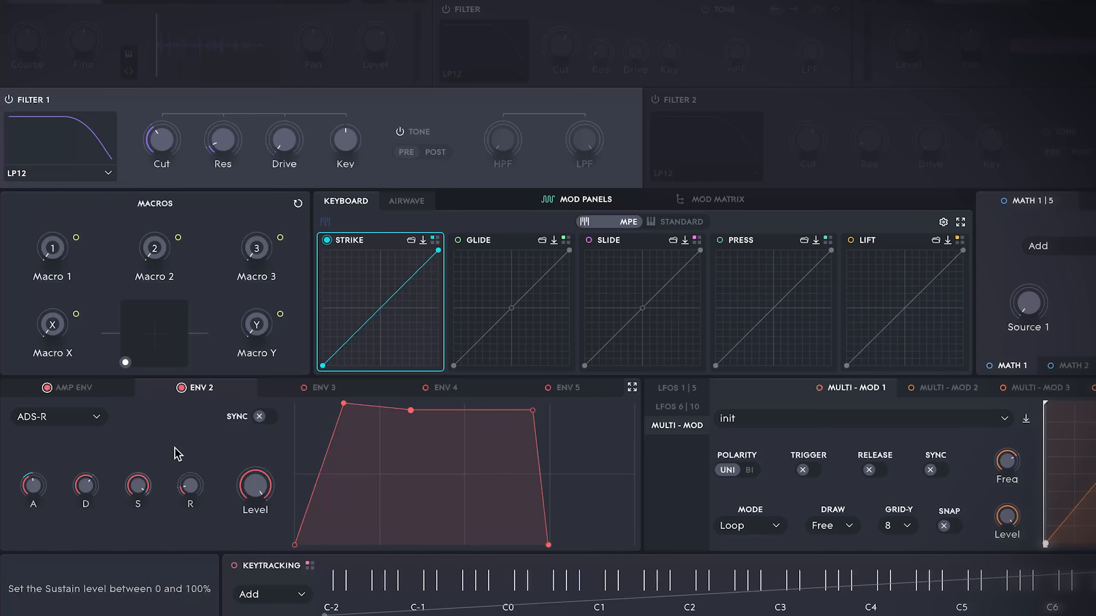
{"action": "right_click", "coordinate": [141, 478]}
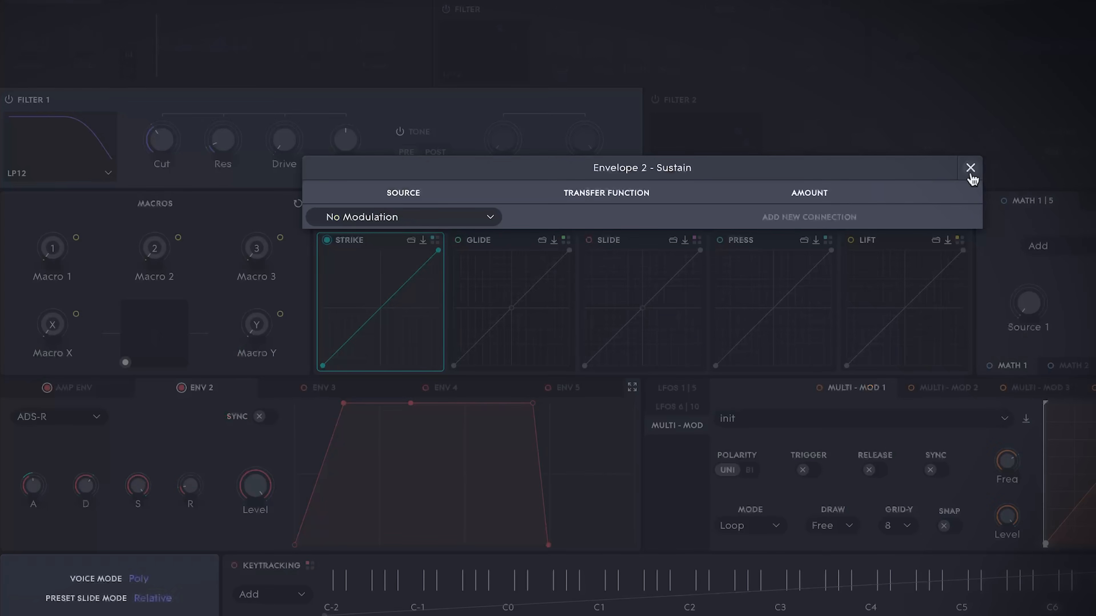
{"action": "left_click", "coordinate": [970, 171]}
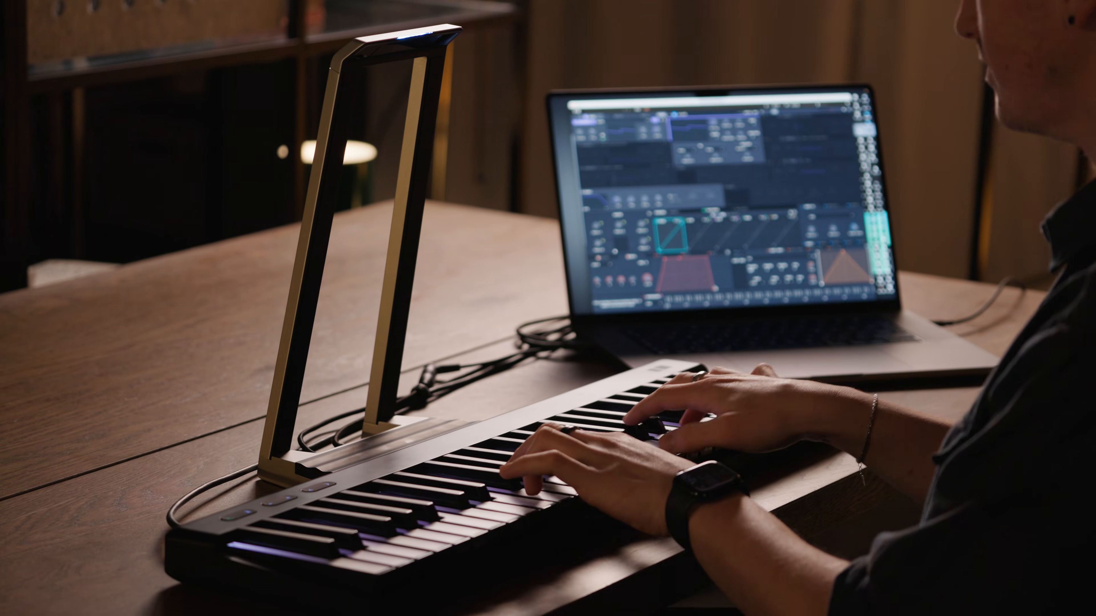
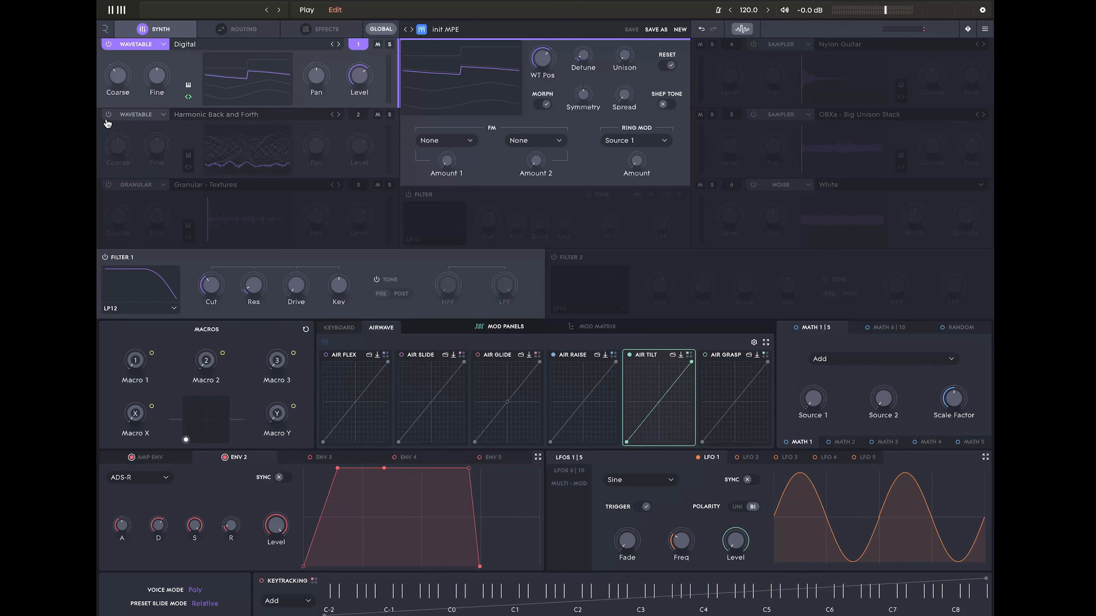
- Enable source 2 and switch its engine type to Sampler
{"action": "left_click", "coordinate": [110, 116]}
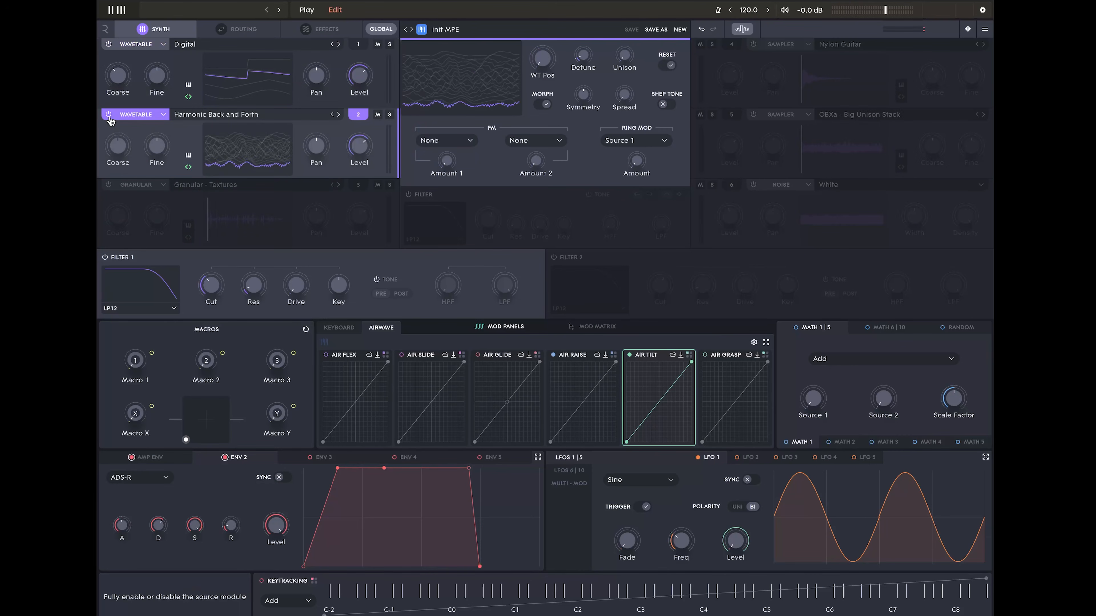
{"action": "double_click", "coordinate": [246, 141]}
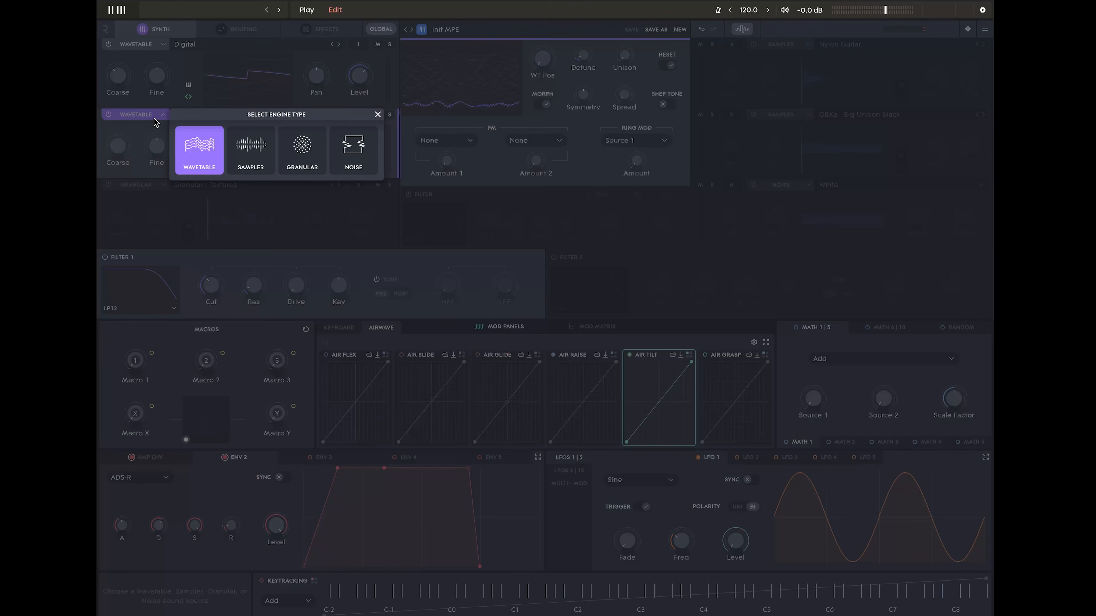
{"action": "left_click", "coordinate": [246, 146]}
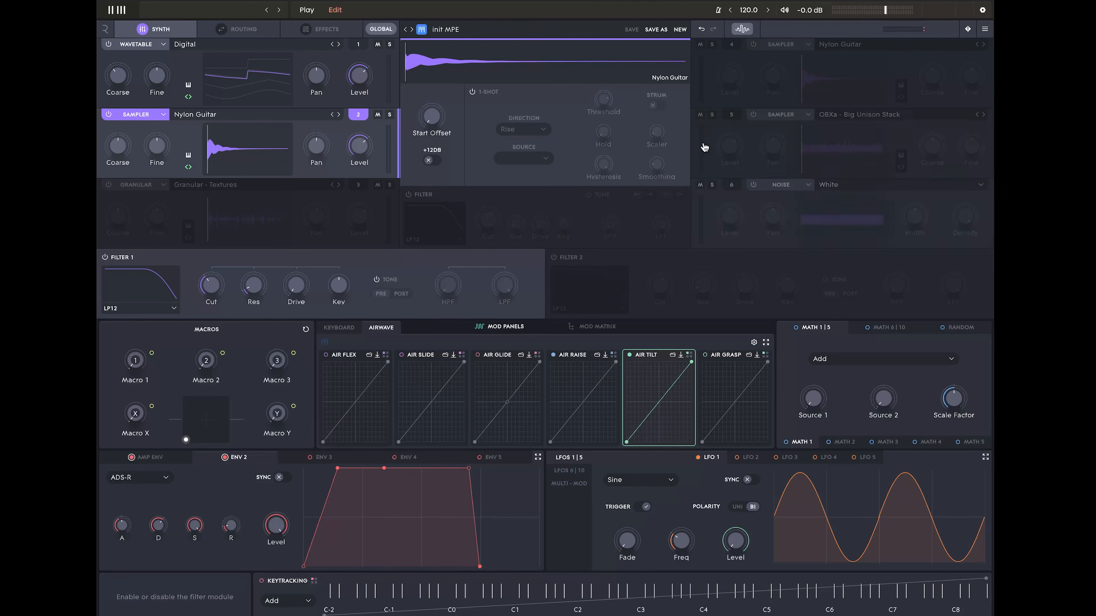
{"action": "left_click", "coordinate": [338, 102]}
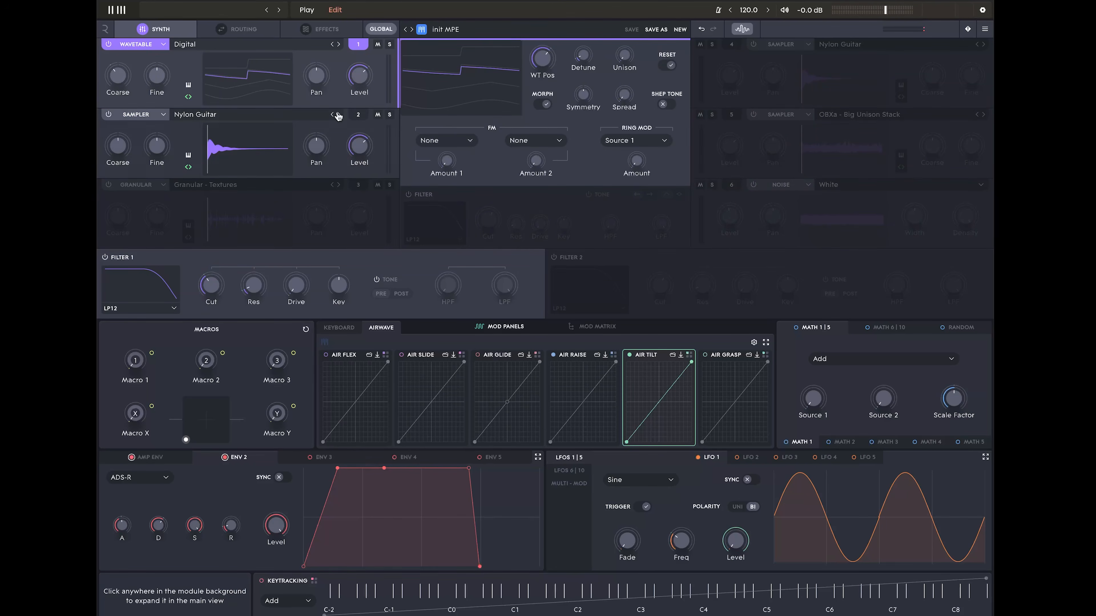
{"action": "left_click", "coordinate": [335, 135]}
{"action": "left_click", "coordinate": [340, 102]}
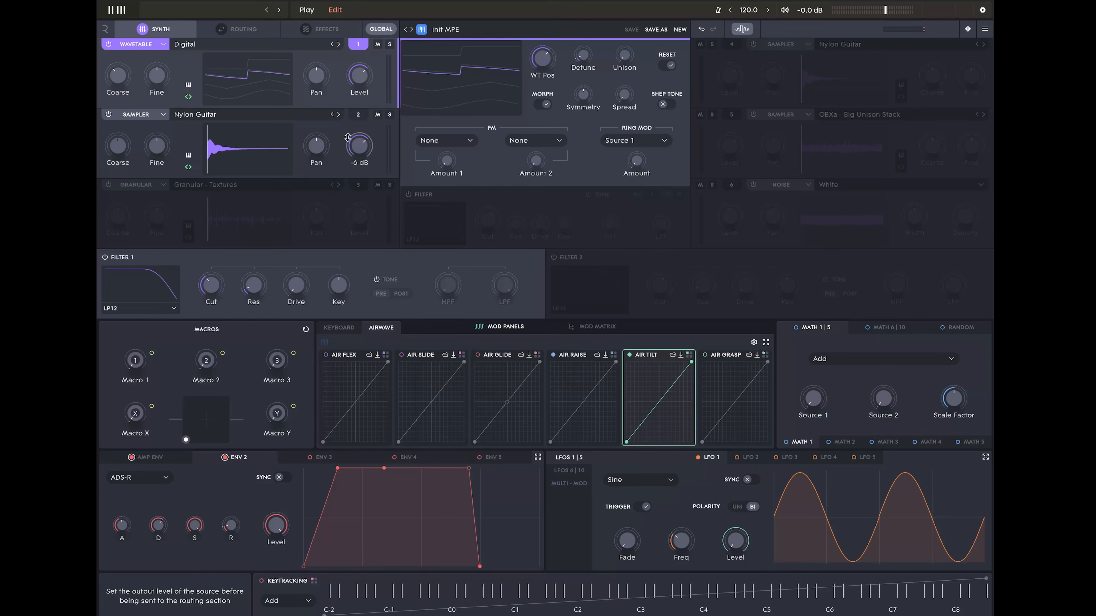
{"action": "left_click", "coordinate": [336, 132]}
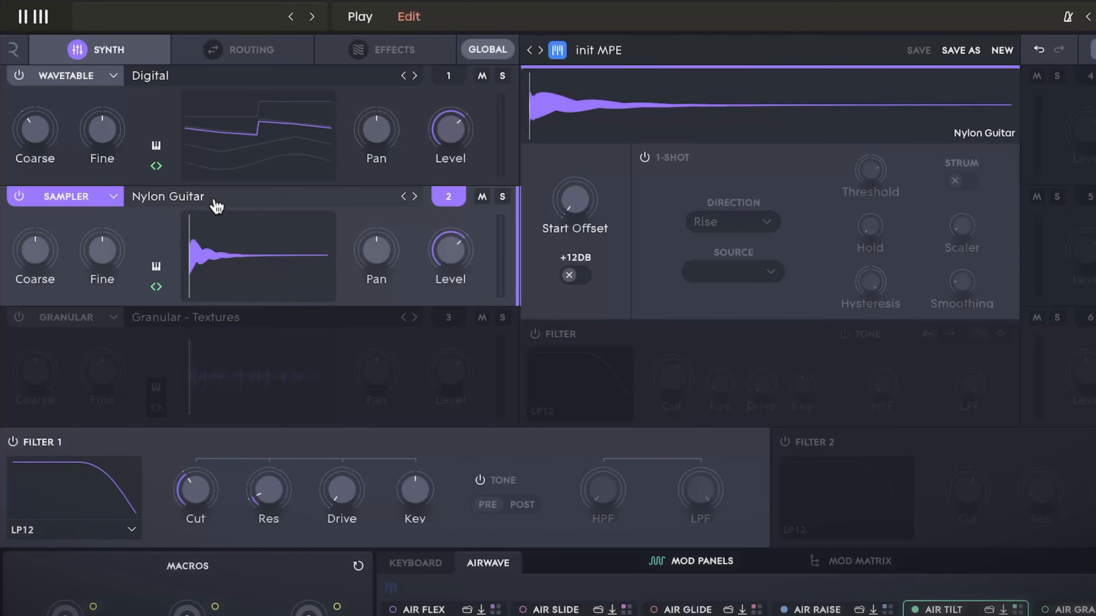
- Load the Rhodes - Sustain sample from the Keys category into source 2
{"action": "left_click", "coordinate": [216, 207]}
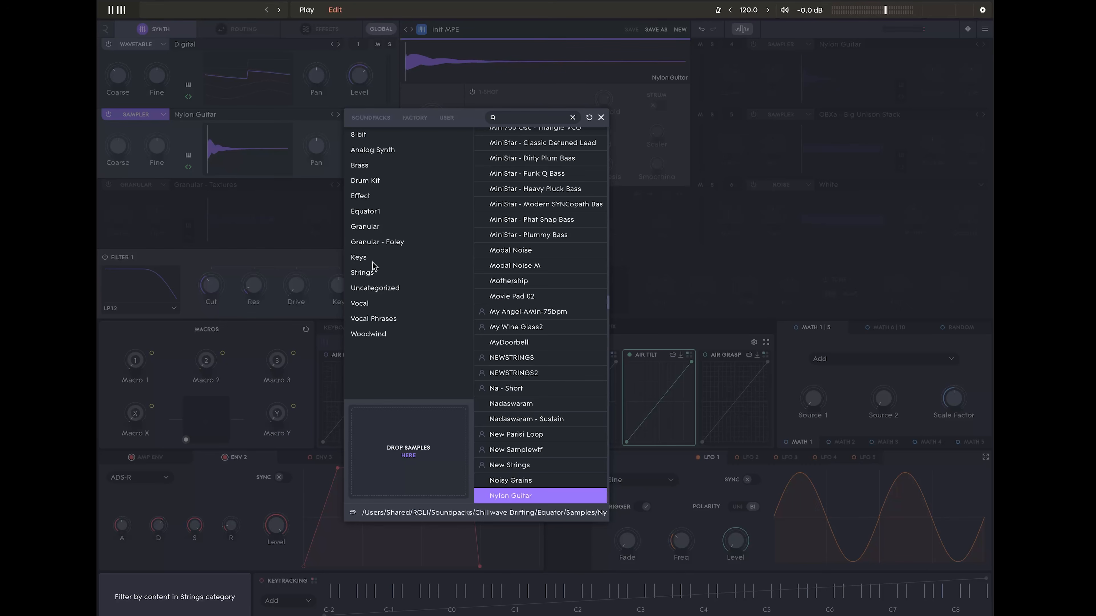
{"action": "left_click", "coordinate": [360, 258]}
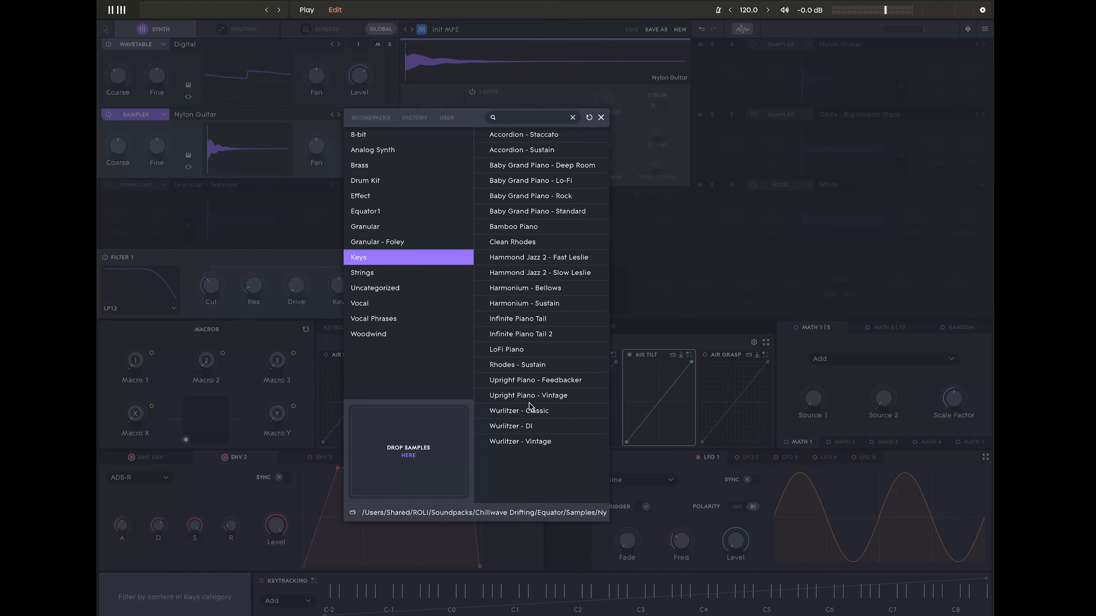
{"action": "left_click", "coordinate": [527, 367]}
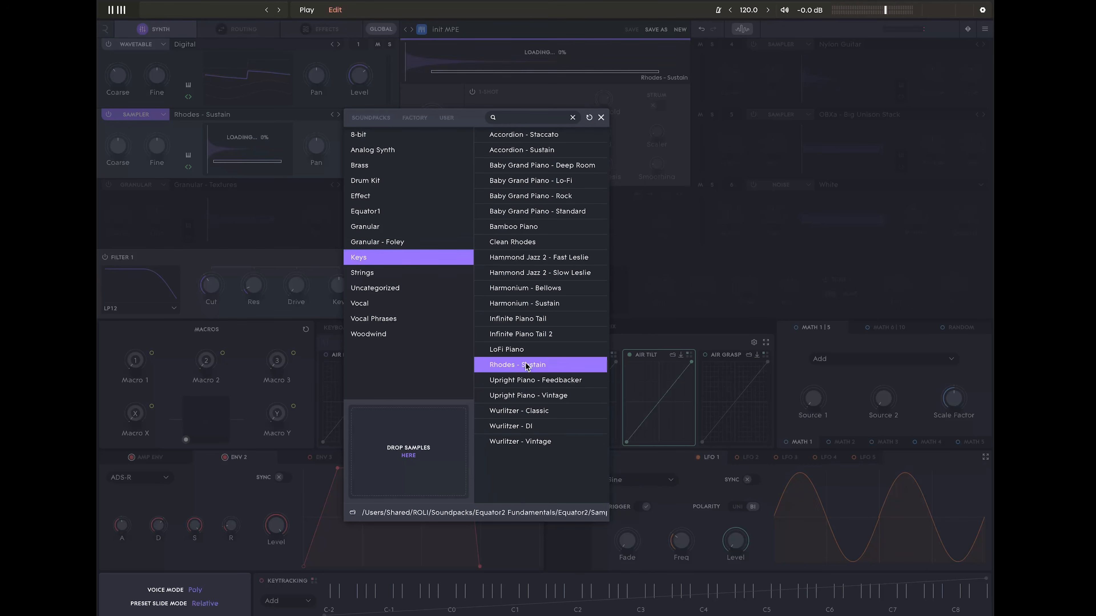
{"action": "left_click", "coordinate": [601, 117]}
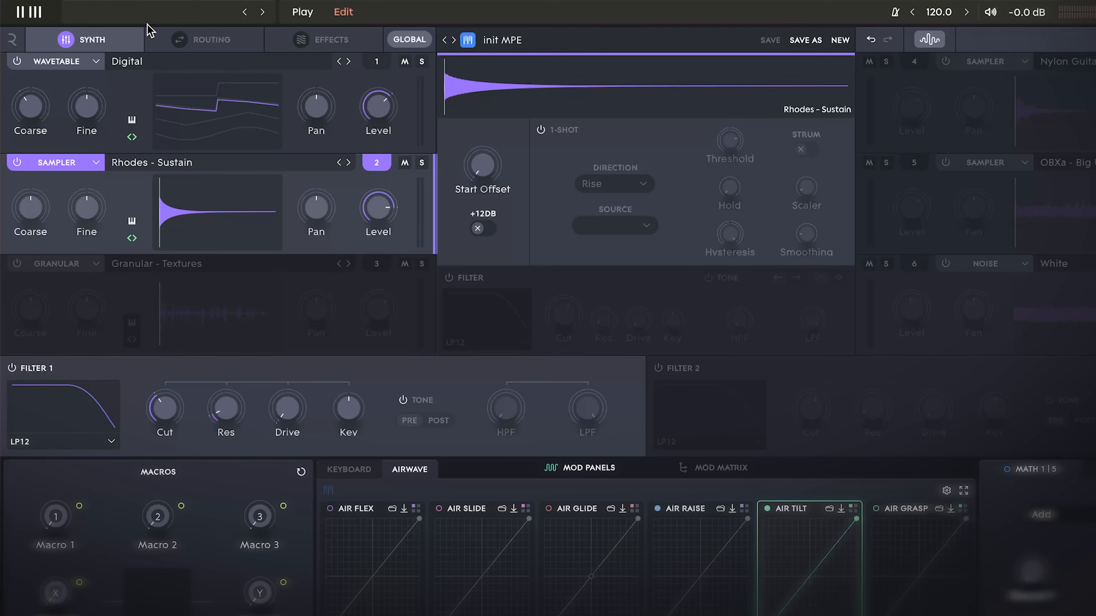
- Route source 2 fully to FX 1 instead of Filter 1
{"action": "left_click", "coordinate": [186, 43]}
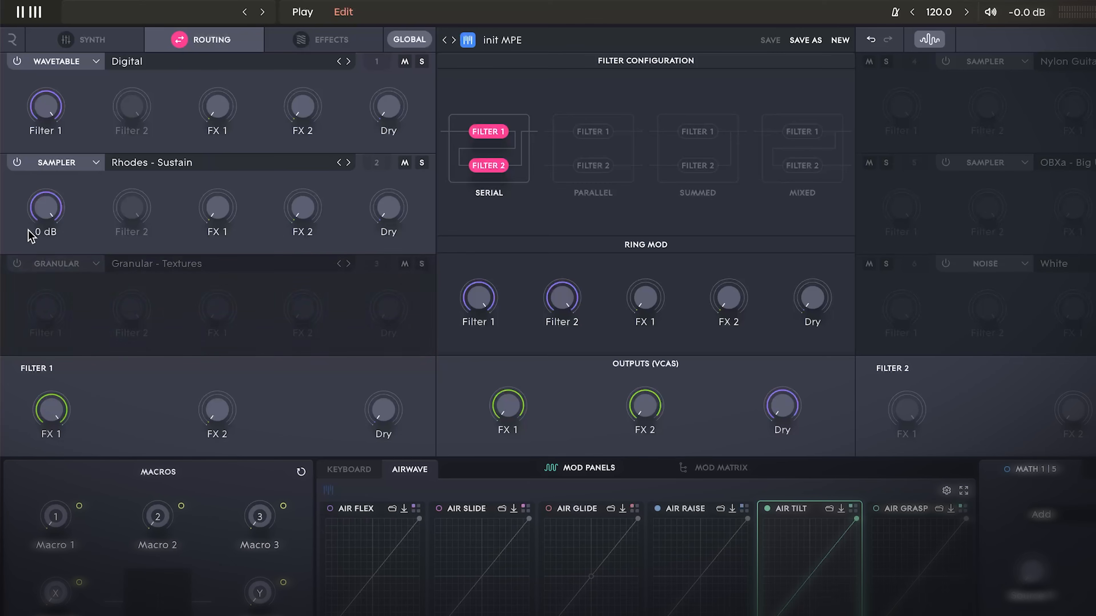
{"action": "left_click_drag", "start_coordinate": [56, 261], "coordinate": [67, 352]}
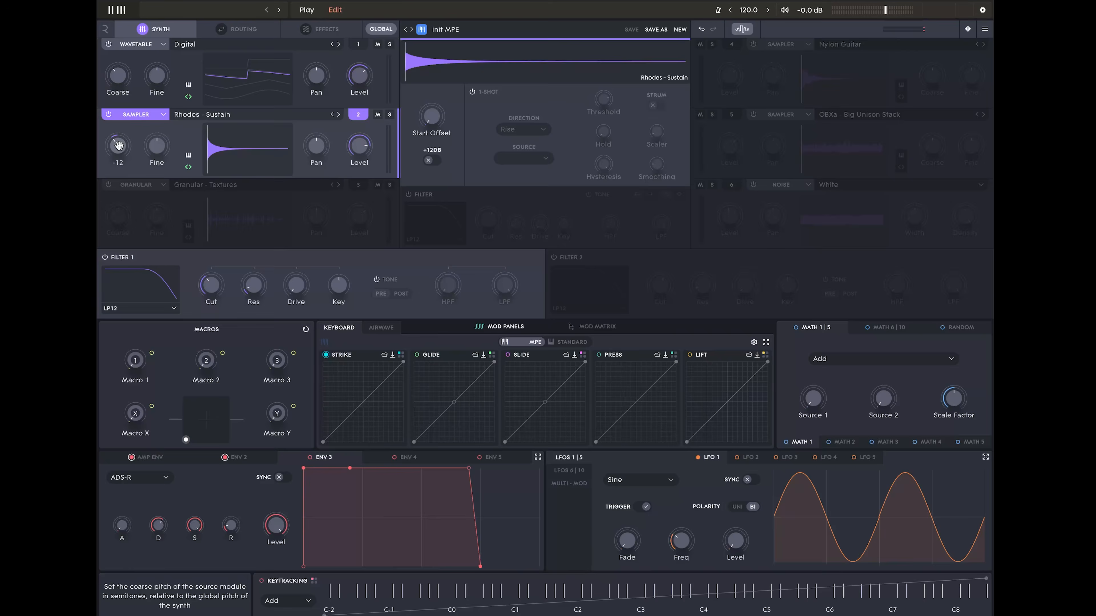
- Set source 2's coarse pitch to -12 and modulate it with Envelope 3 by an amount of +12st
{"action": "right_click", "coordinate": [38, 258]}
{"action": "left_click", "coordinate": [515, 577]}
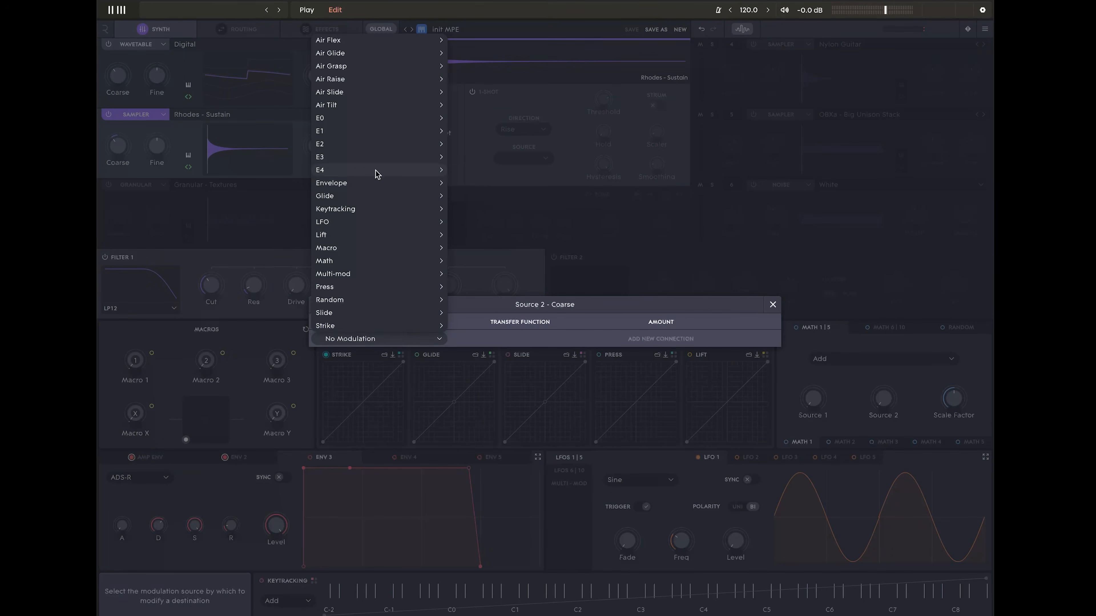
{"action": "mouse_move", "coordinate": [366, 185]}
{"action": "left_click", "coordinate": [489, 210]}
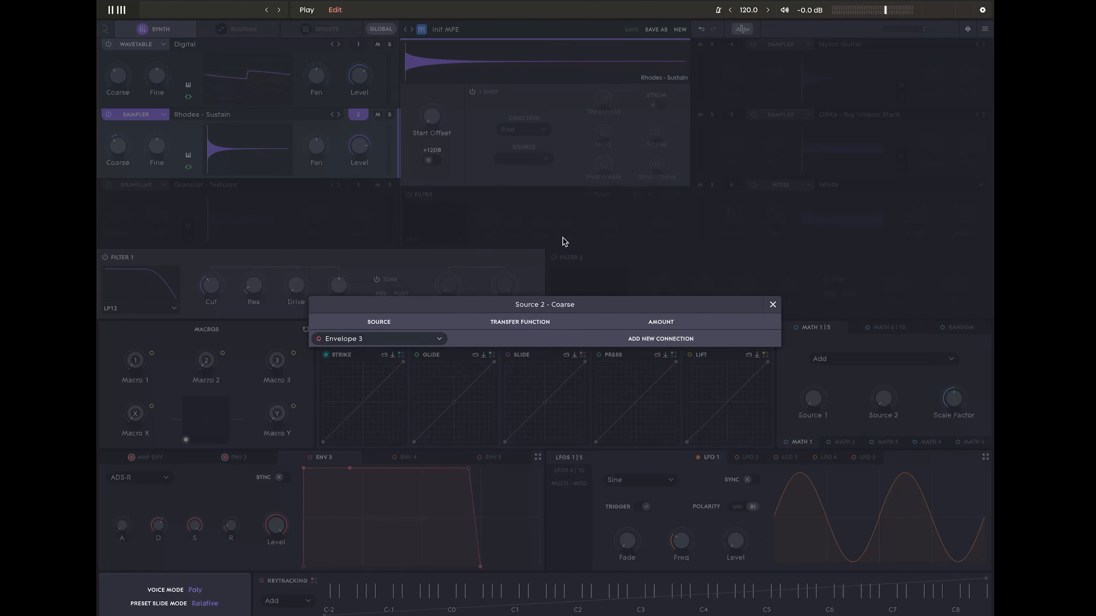
{"action": "left_click", "coordinate": [663, 346]}
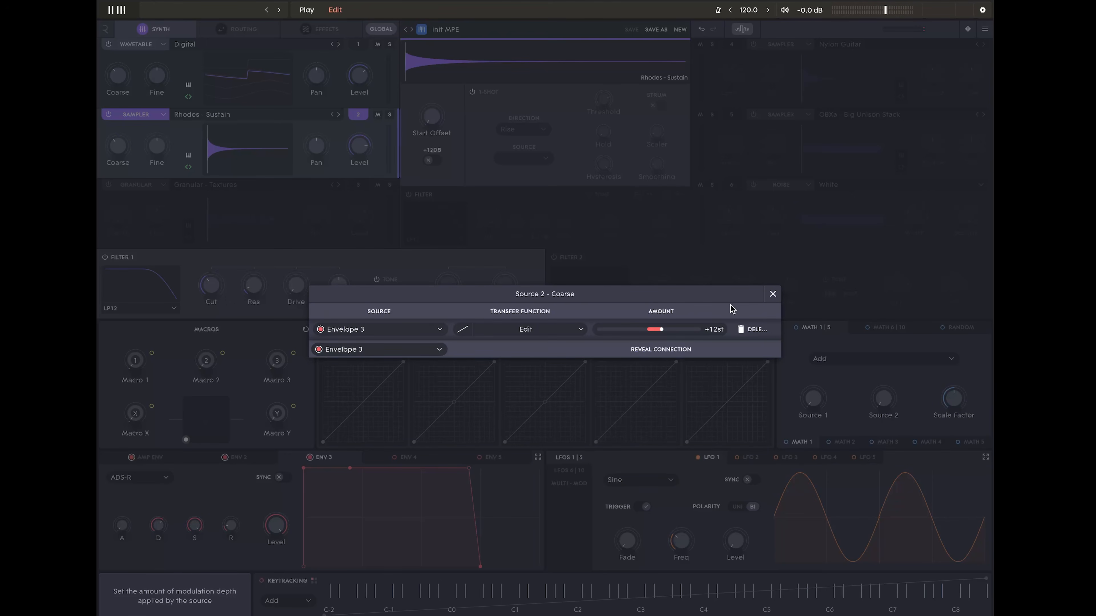
{"action": "left_click", "coordinate": [772, 294]}
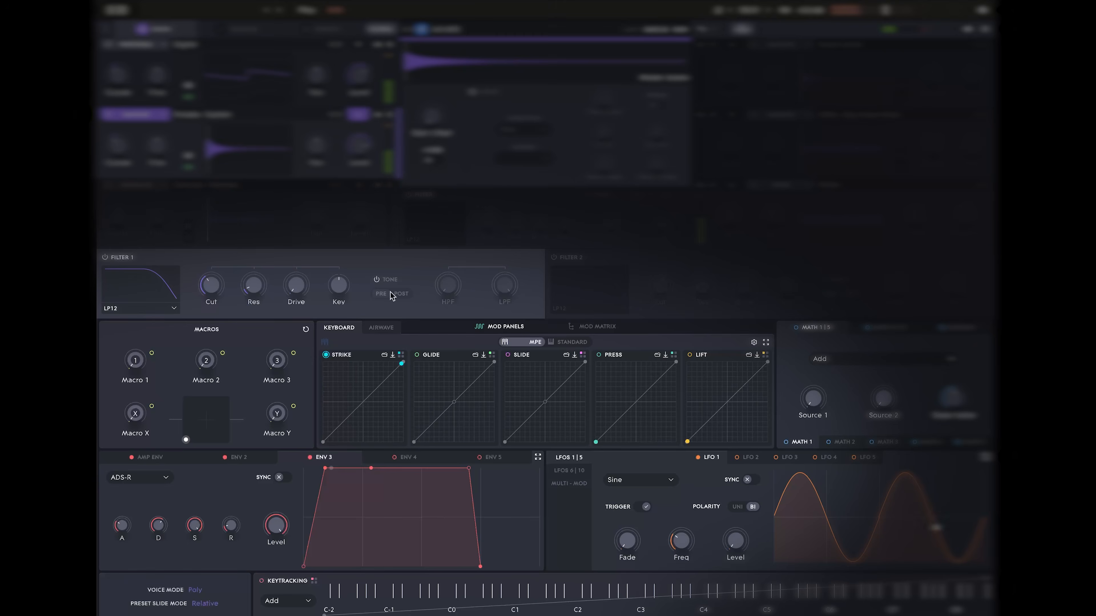
- Select the keyboard's Strike as the modulation source for Envelope 3's attack
{"action": "left_click", "coordinate": [365, 353]}
{"action": "mouse_move", "coordinate": [128, 517]}
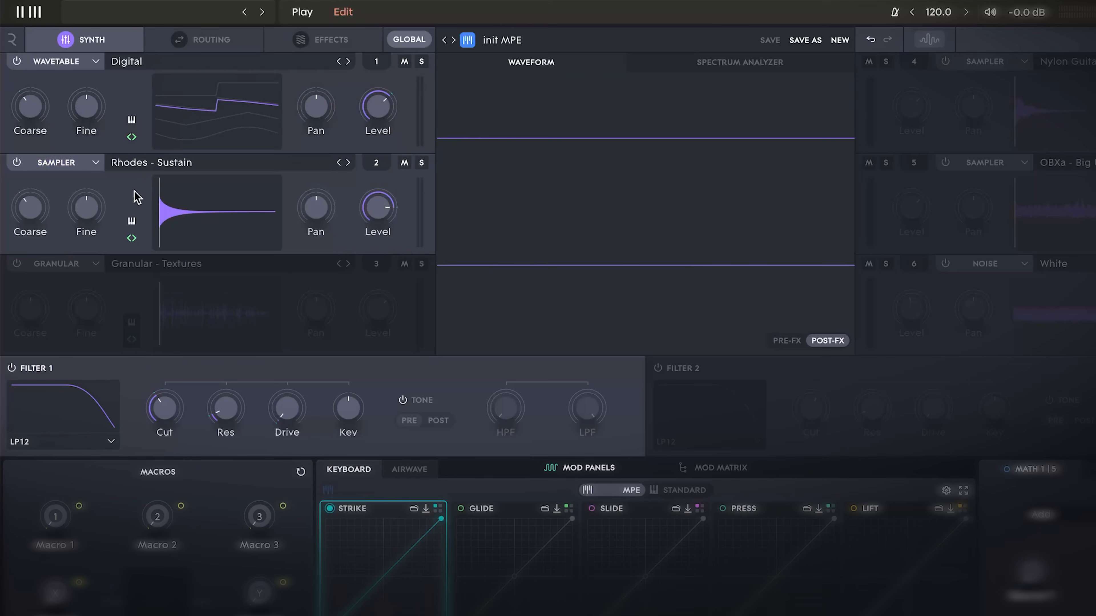
- Enable source 2's own filter as a Wavefolder and modulate its bias with Strike
{"action": "left_click", "coordinate": [138, 198]}
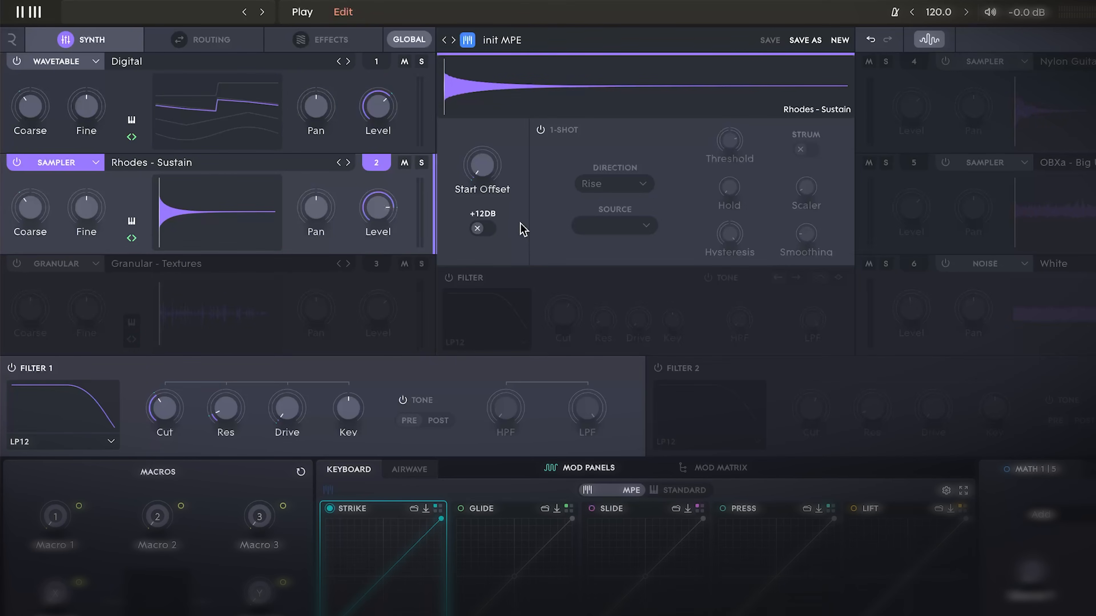
{"action": "left_click", "coordinate": [449, 278]}
{"action": "left_click", "coordinate": [522, 342]}
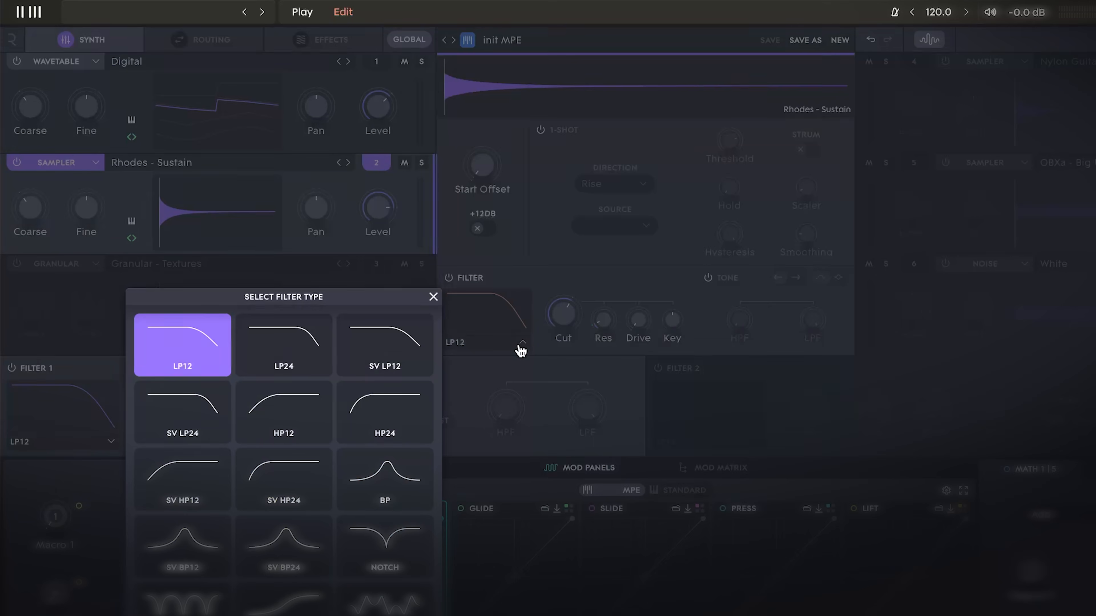
{"action": "left_click", "coordinate": [520, 345]}
{"action": "left_click", "coordinate": [130, 93]}
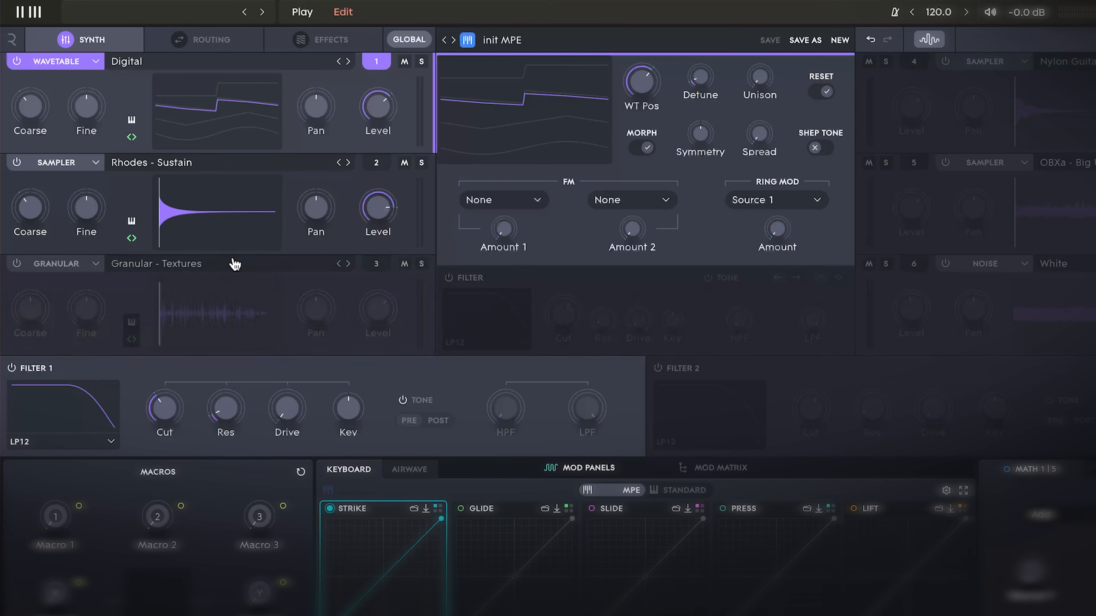
{"action": "left_click", "coordinate": [132, 198]}
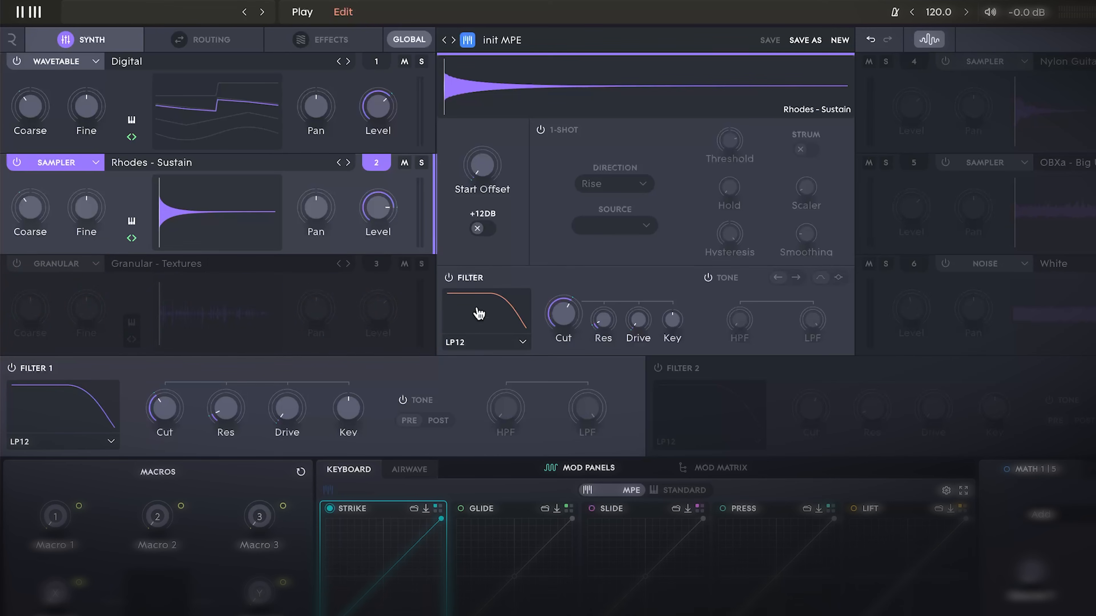
{"action": "left_click", "coordinate": [472, 342]}
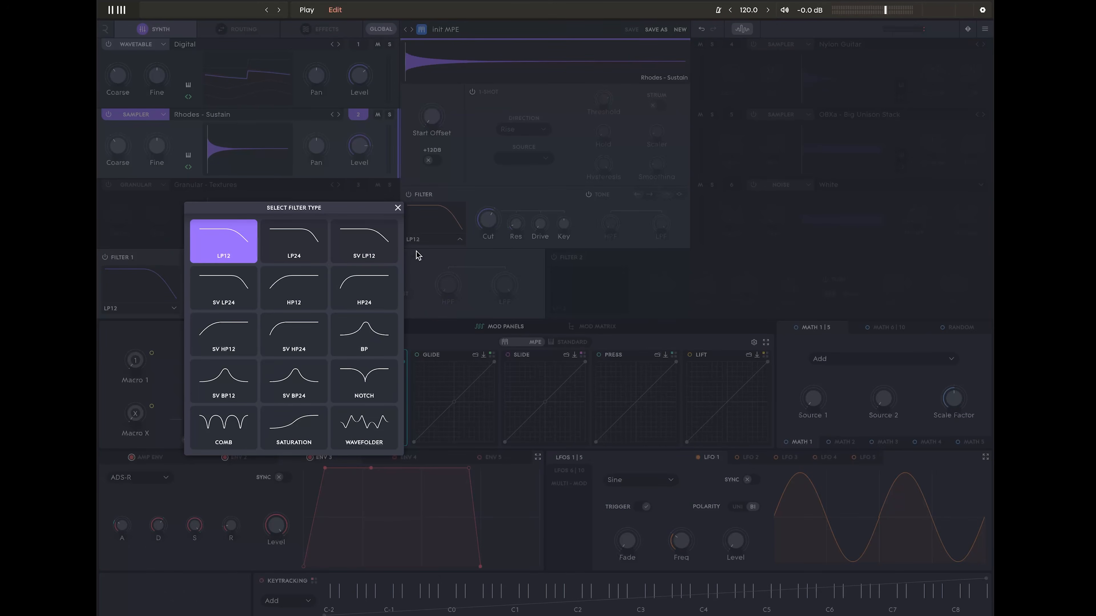
{"action": "left_click", "coordinate": [363, 427]}
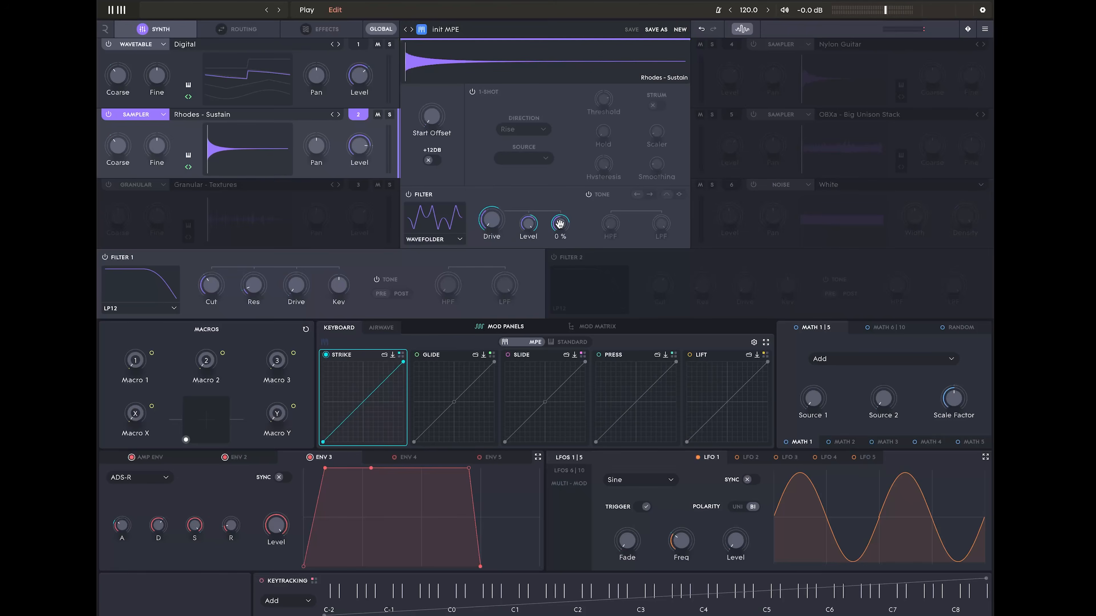
{"action": "left_click", "coordinate": [560, 223]}
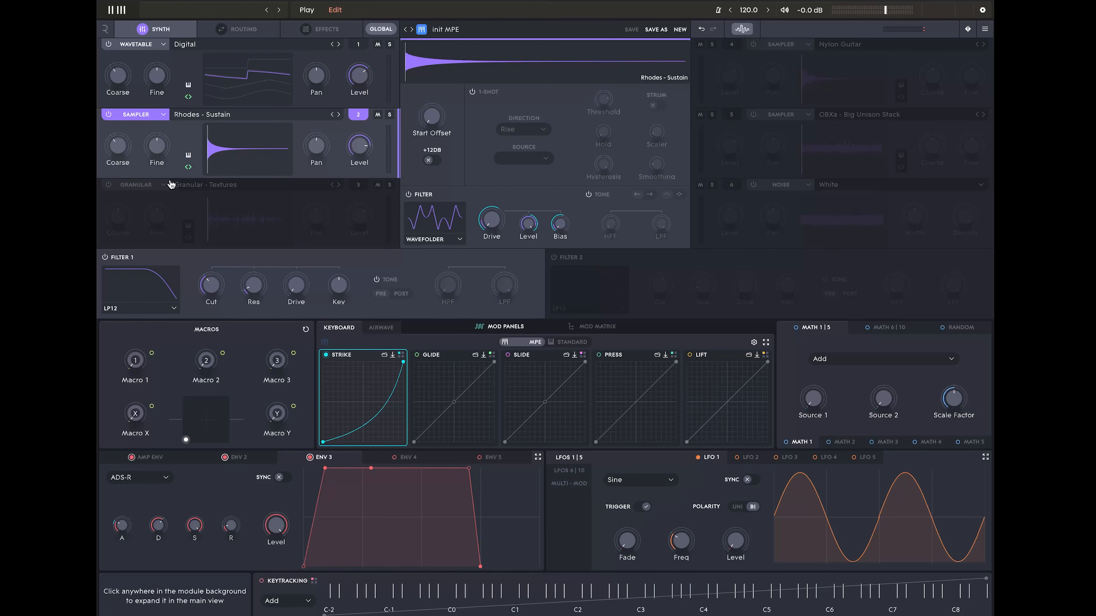
- Enable source 3 and switch its engine type from Granular to Sampler
{"action": "left_click", "coordinate": [172, 185]}
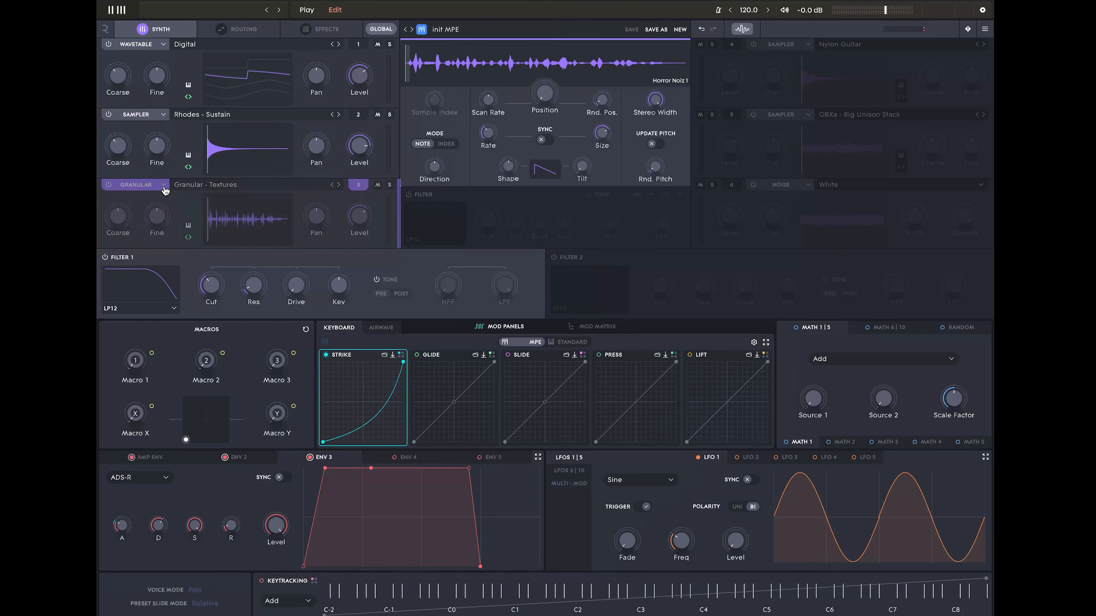
{"action": "left_click", "coordinate": [164, 187]}
{"action": "left_click", "coordinate": [251, 220]}
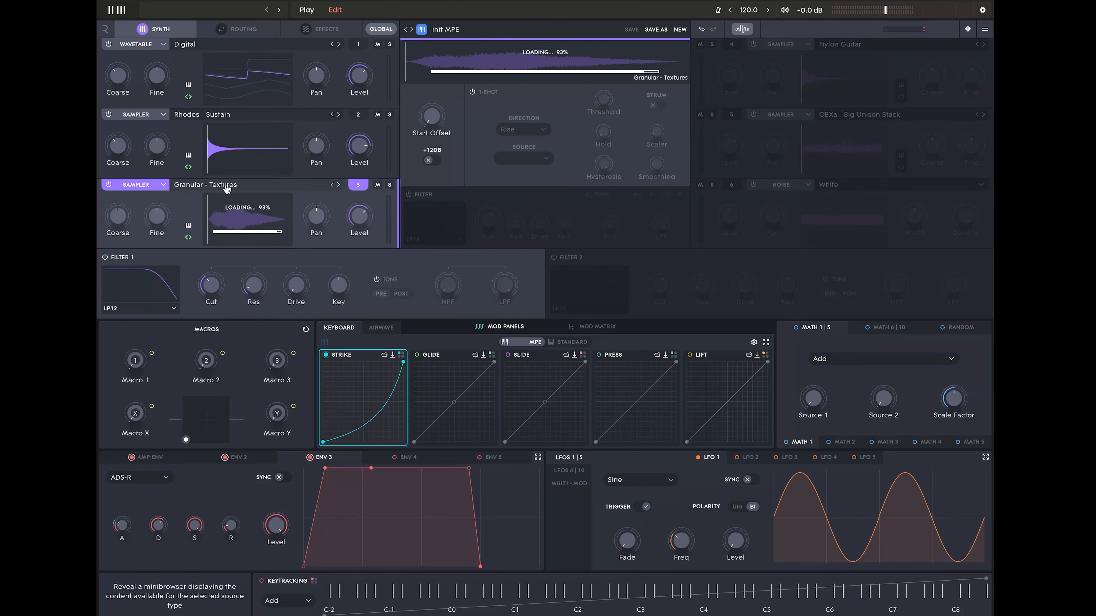
- Search the sample library for "aliased" and load the factory Aliased Saws sample into source 3
{"action": "left_click", "coordinate": [200, 186]}
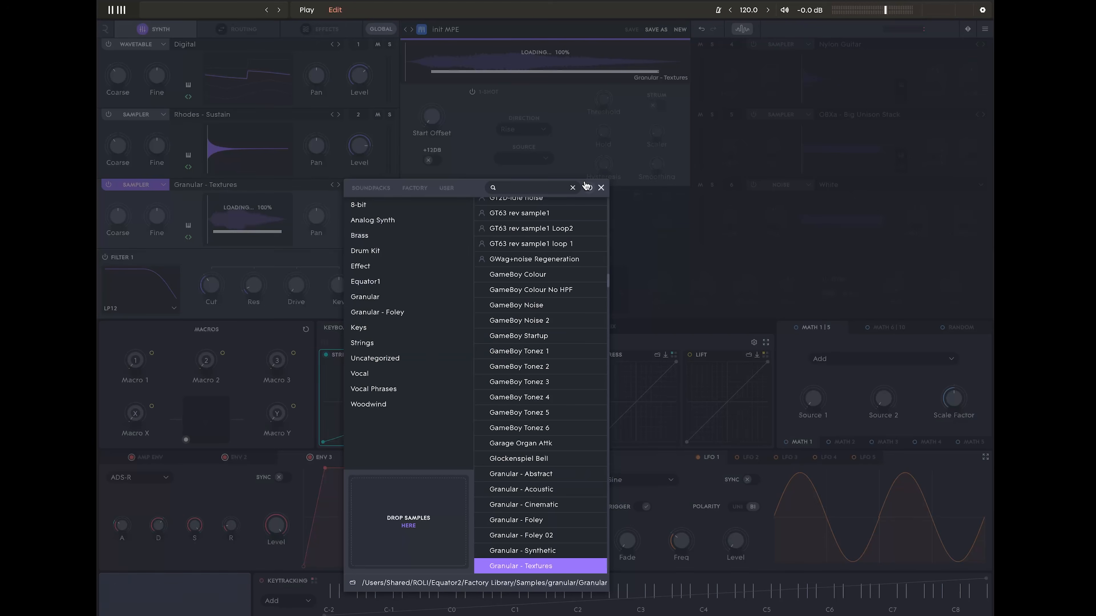
{"action": "type", "text": "aliased"}
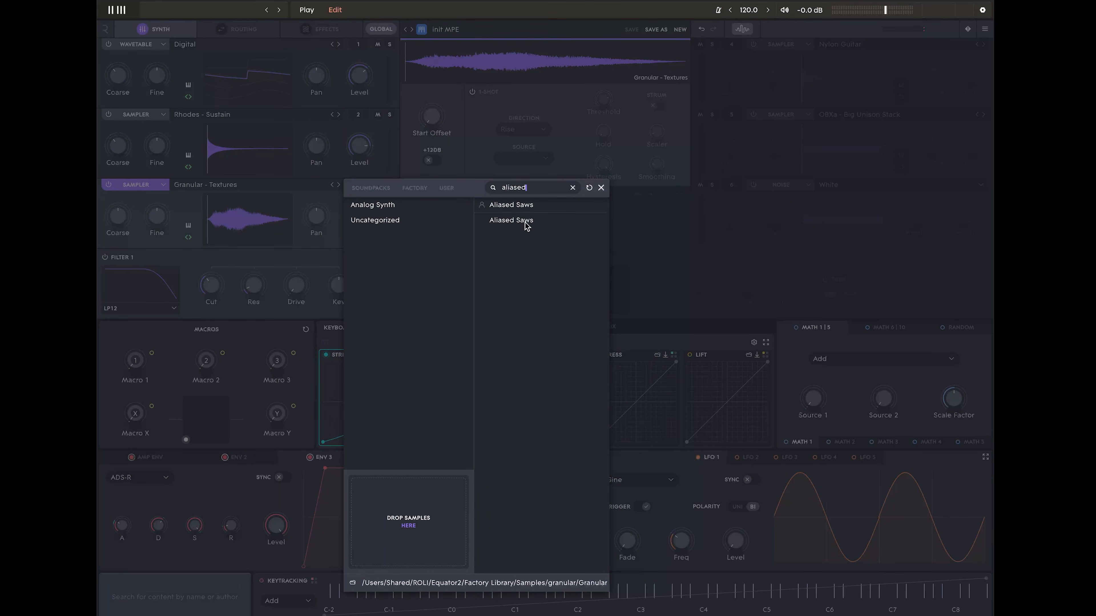
{"action": "left_click", "coordinate": [526, 223]}
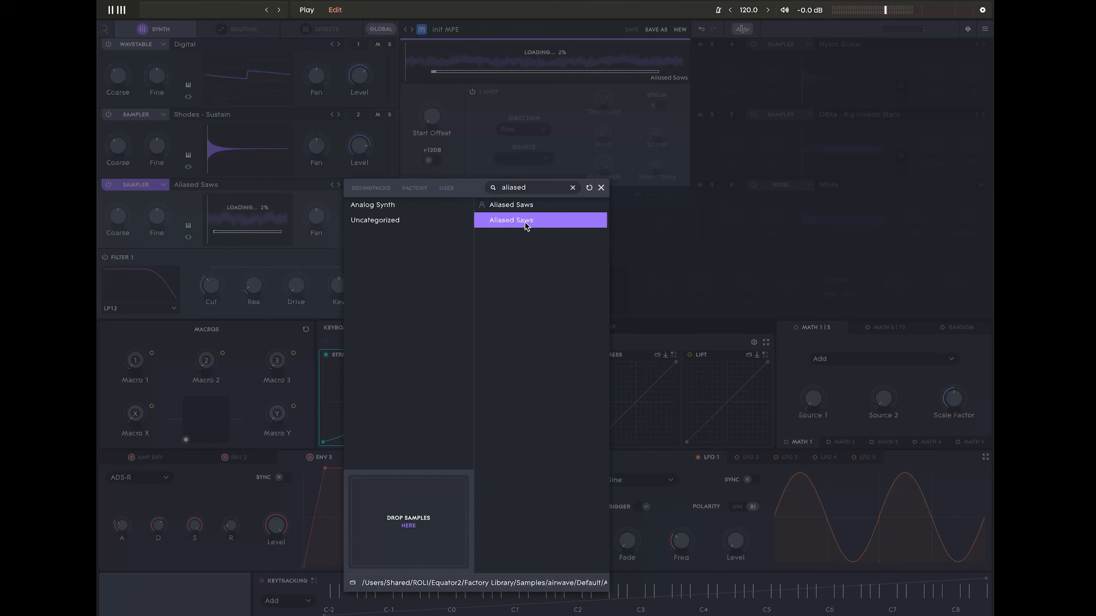
{"action": "left_click", "coordinate": [601, 188]}
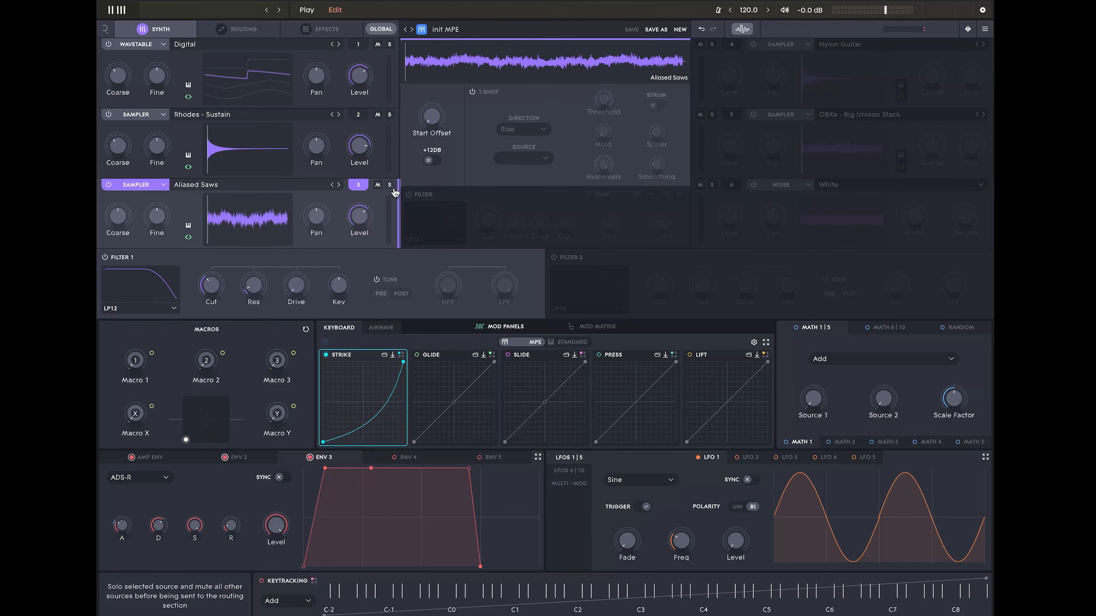
- Solo source 3 and route it to FX 2 instead of Filter 1
{"action": "left_click", "coordinate": [393, 189]}
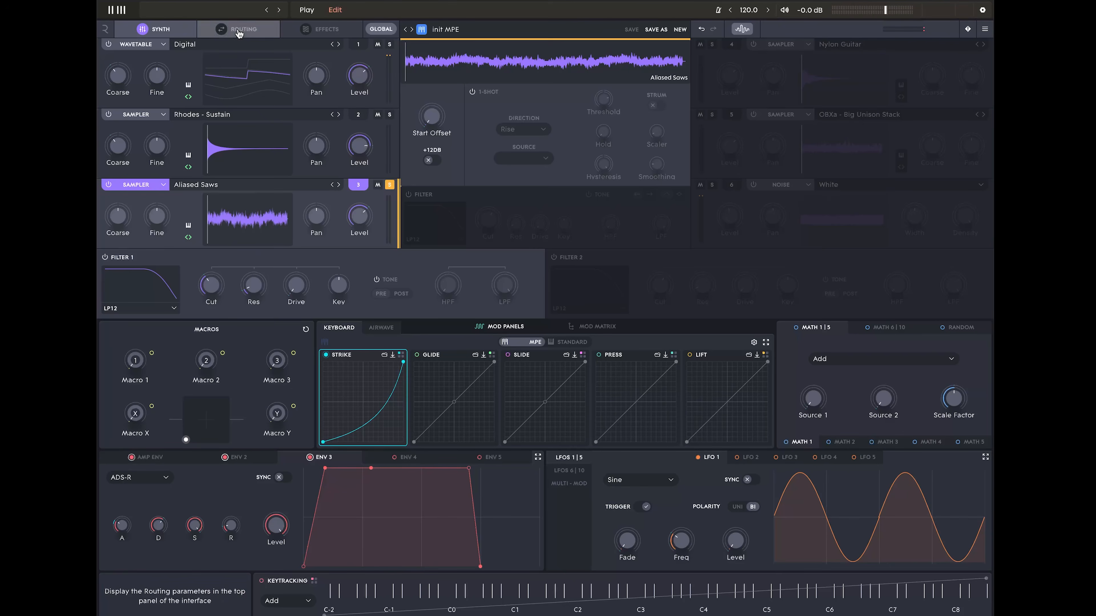
{"action": "left_click", "coordinate": [235, 29]}
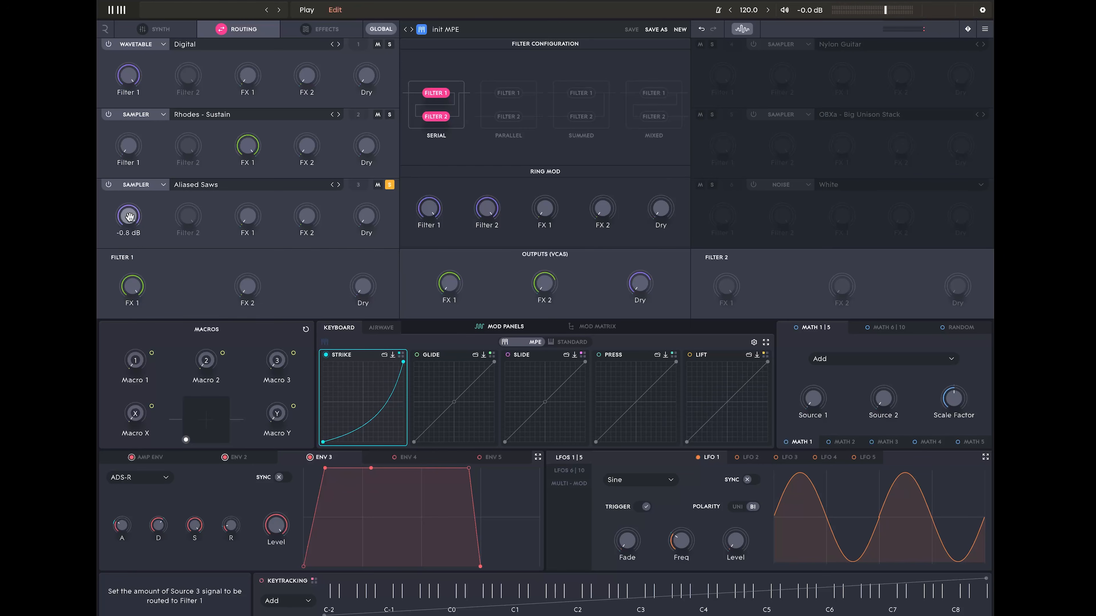
{"action": "mouse_move", "coordinate": [304, 208]}
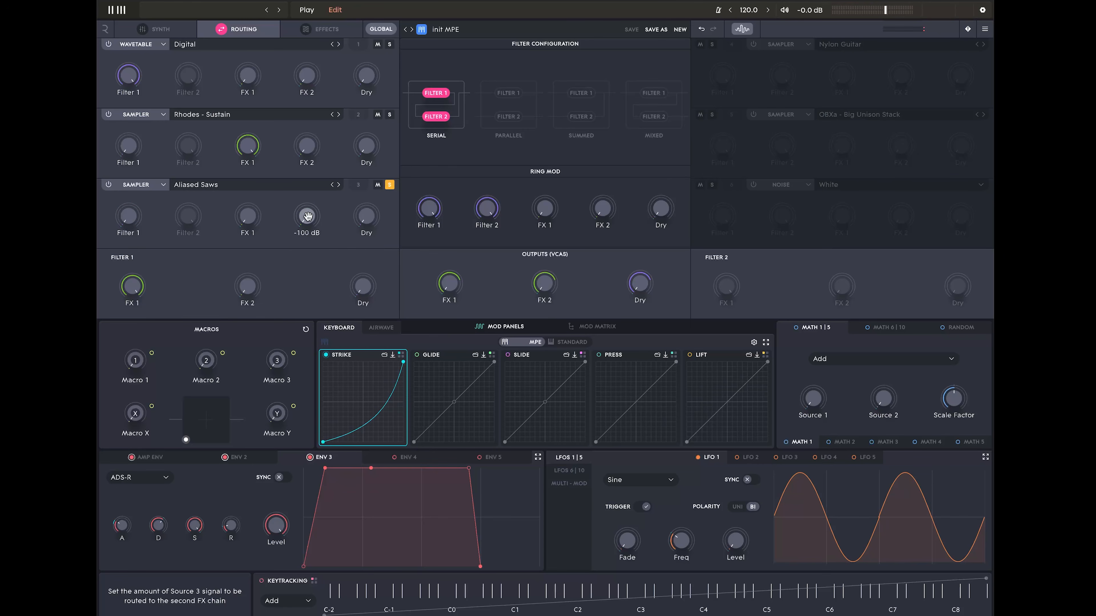
- Return to the synth page, take source 3 out of solo and turn its level all the way down
{"action": "left_click", "coordinate": [172, 31]}
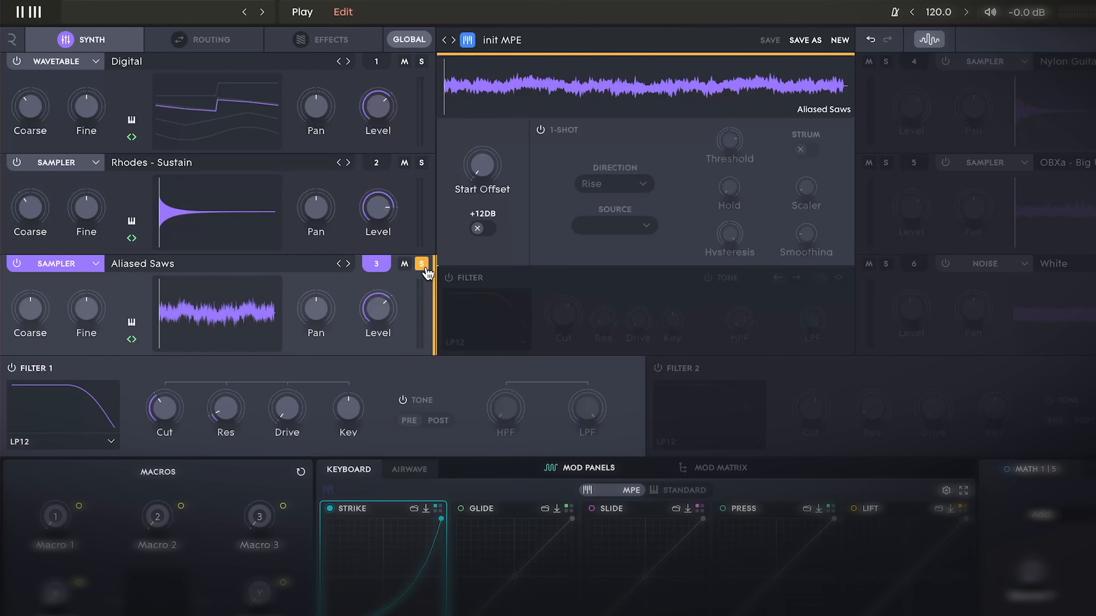
{"action": "left_click", "coordinate": [423, 265]}
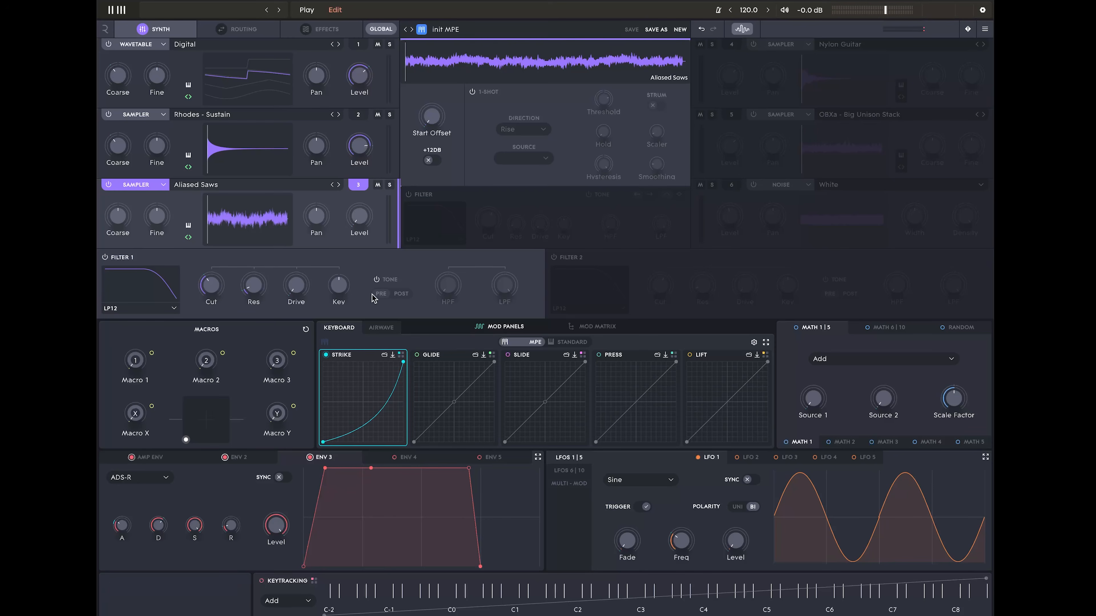
- Assign Air Glide to source 3's level, and enable source 4 and paste source 3 into it with its modulation assignments
{"action": "left_click", "coordinate": [382, 329]}
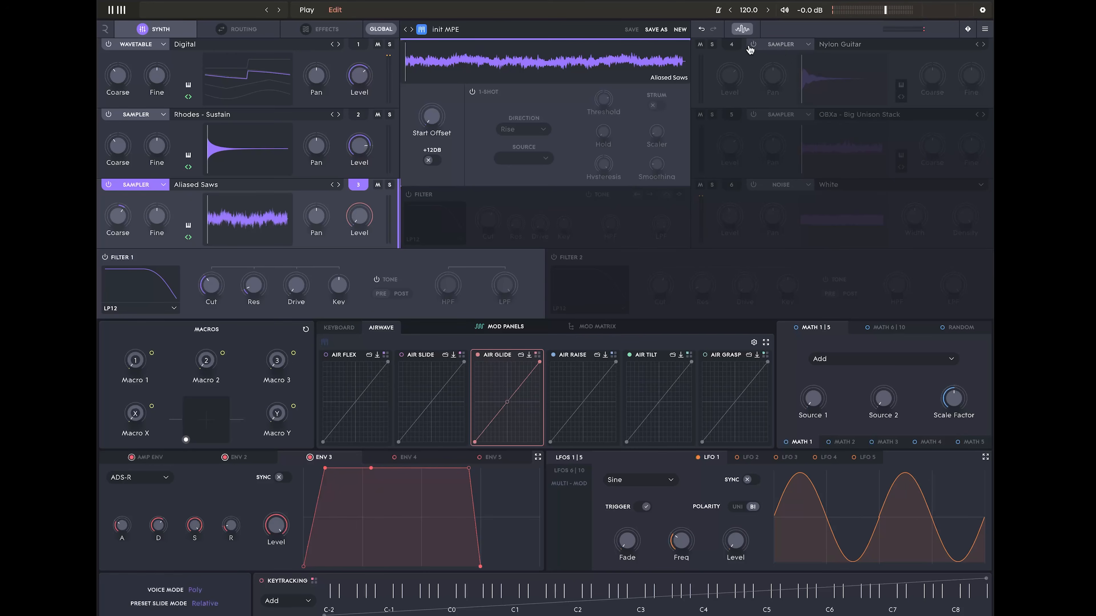
{"action": "left_click", "coordinate": [751, 46]}
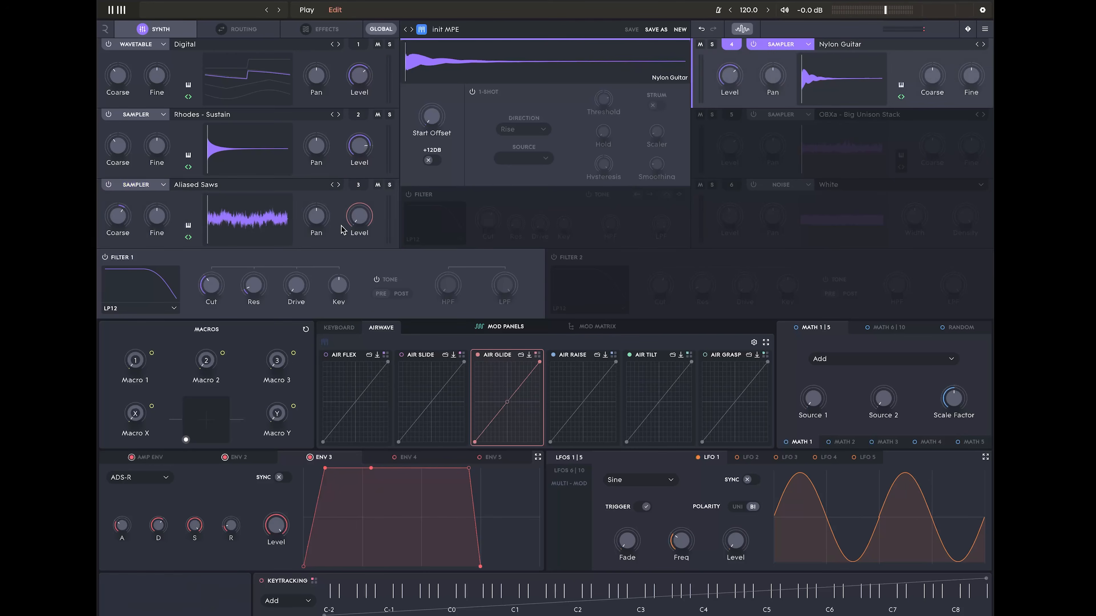
{"action": "left_click", "coordinate": [332, 203]}
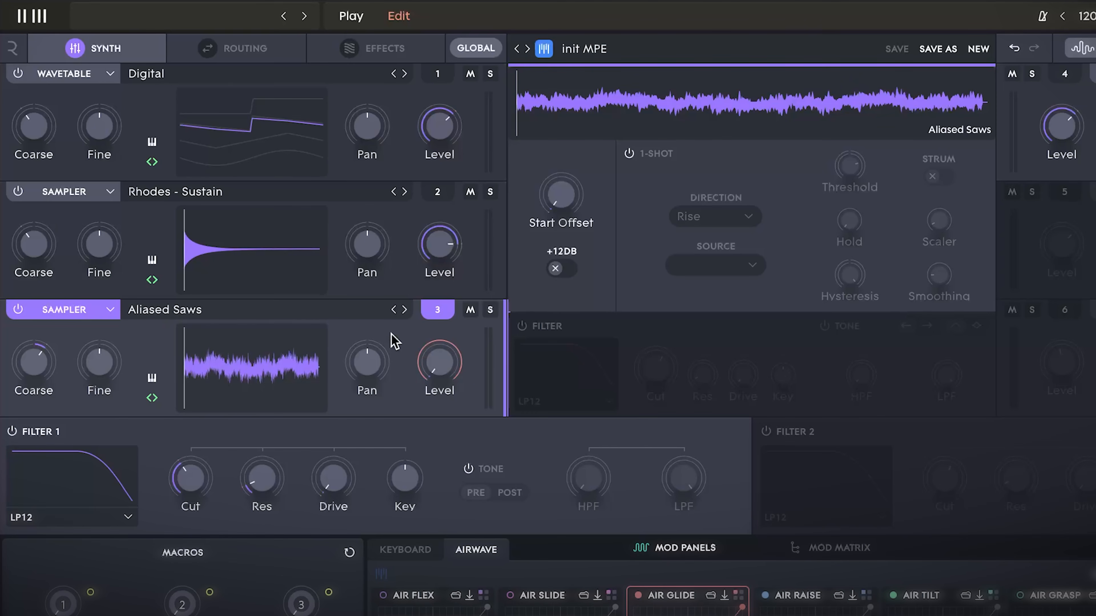
{"action": "right_click", "coordinate": [394, 342]}
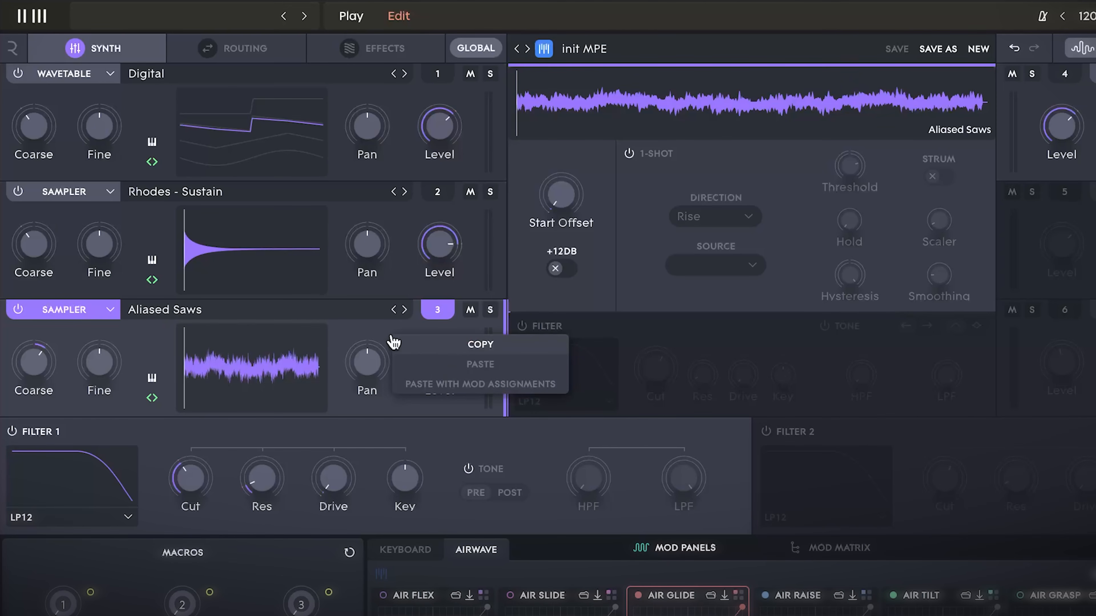
{"action": "left_click", "coordinate": [448, 351]}
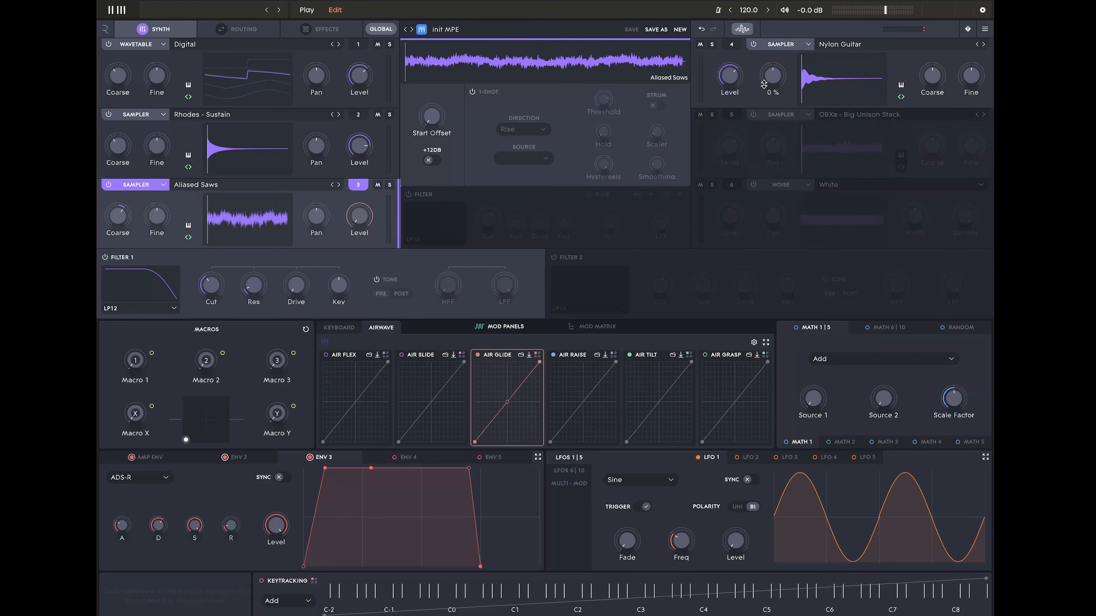
{"action": "right_click", "coordinate": [748, 69]}
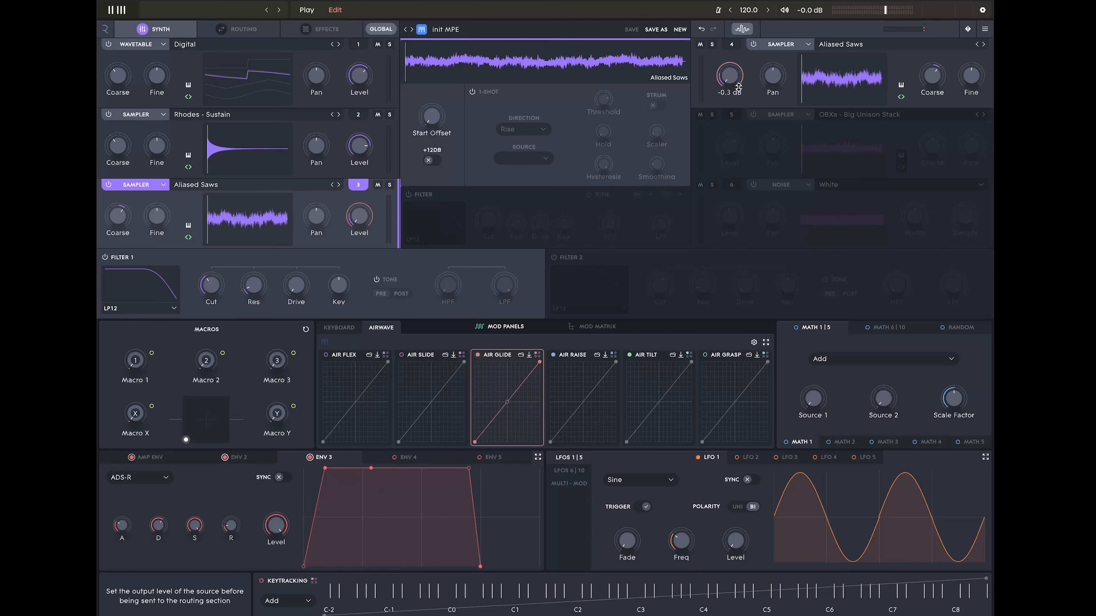
- Load the Strings - Sustain Soft sample from the Strings category into source 4 and solo that source
{"action": "left_click", "coordinate": [847, 47]}
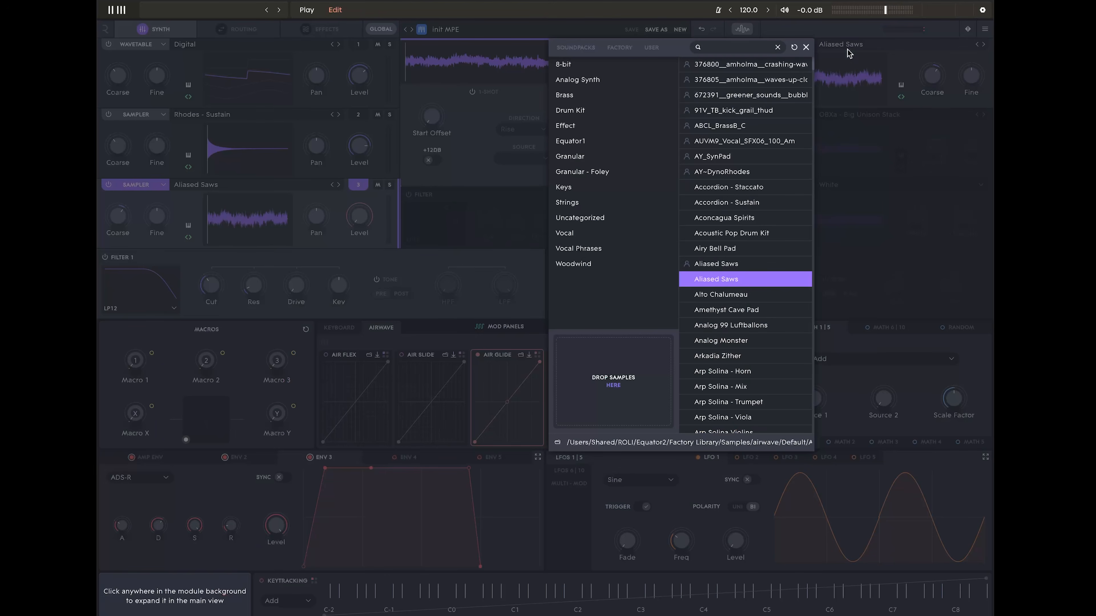
{"action": "left_click", "coordinate": [575, 205]}
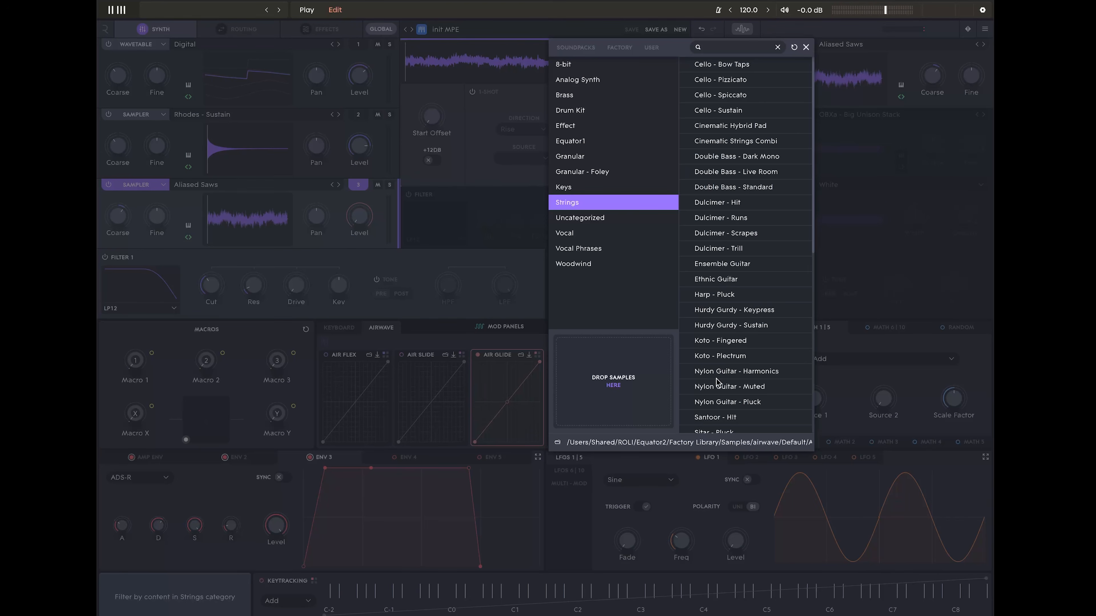
{"action": "scroll", "coordinate": [717, 382], "scroll_direction": "down", "scroll_amount": 5}
{"action": "scroll", "coordinate": [717, 382], "scroll_direction": "down", "scroll_amount": 3}
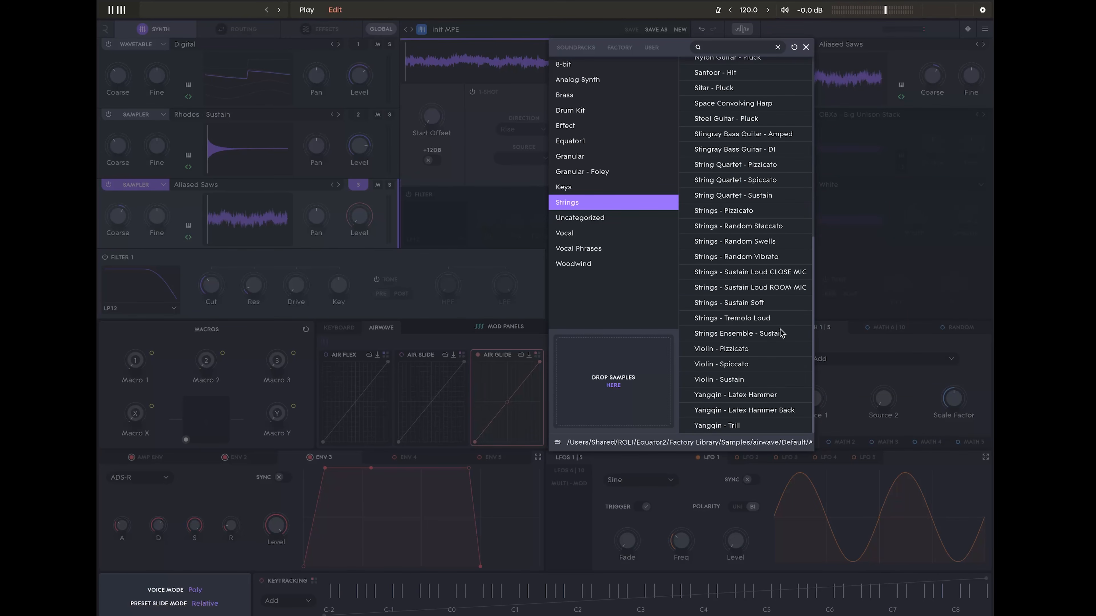
{"action": "left_click", "coordinate": [759, 305]}
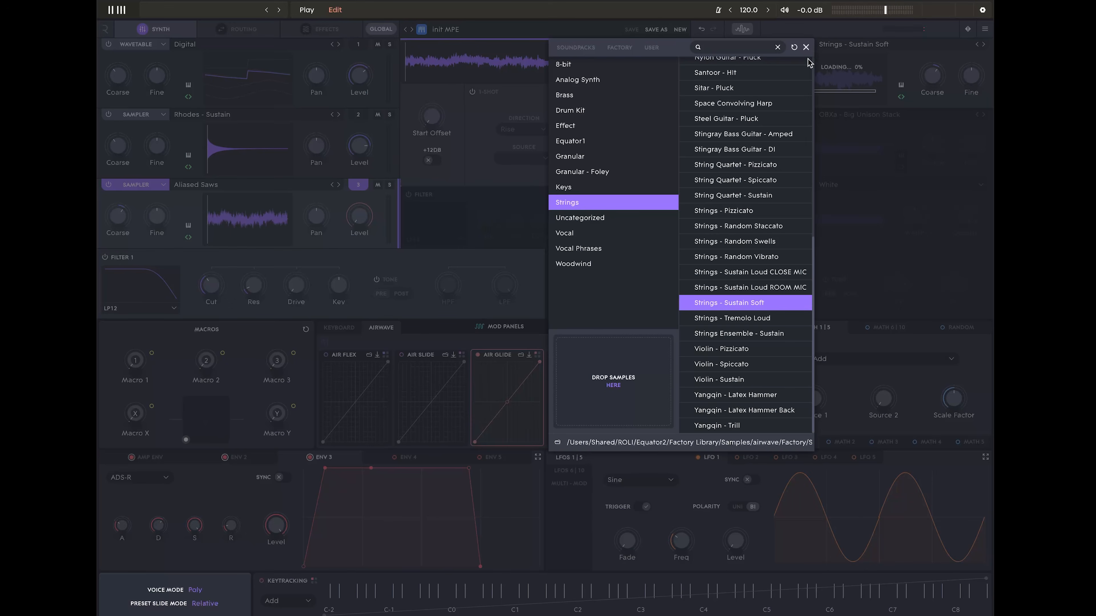
{"action": "left_click", "coordinate": [807, 49]}
{"action": "left_click", "coordinate": [712, 45]}
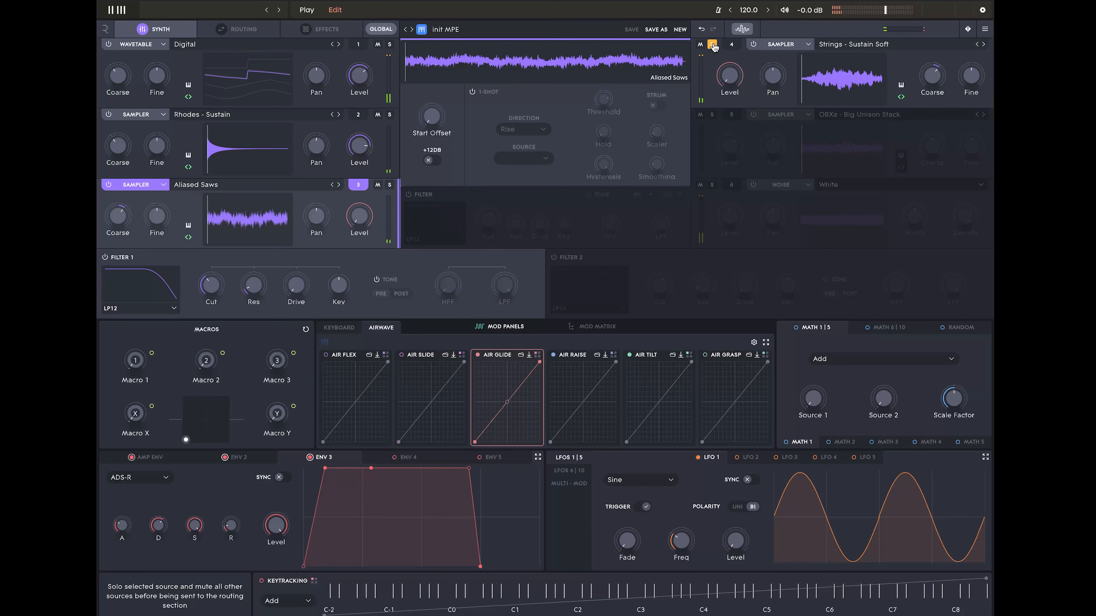
- Bend the Air Glide transfer curve upward for source 4's level and downward for source 3's level
{"action": "mouse_move", "coordinate": [938, 77]}
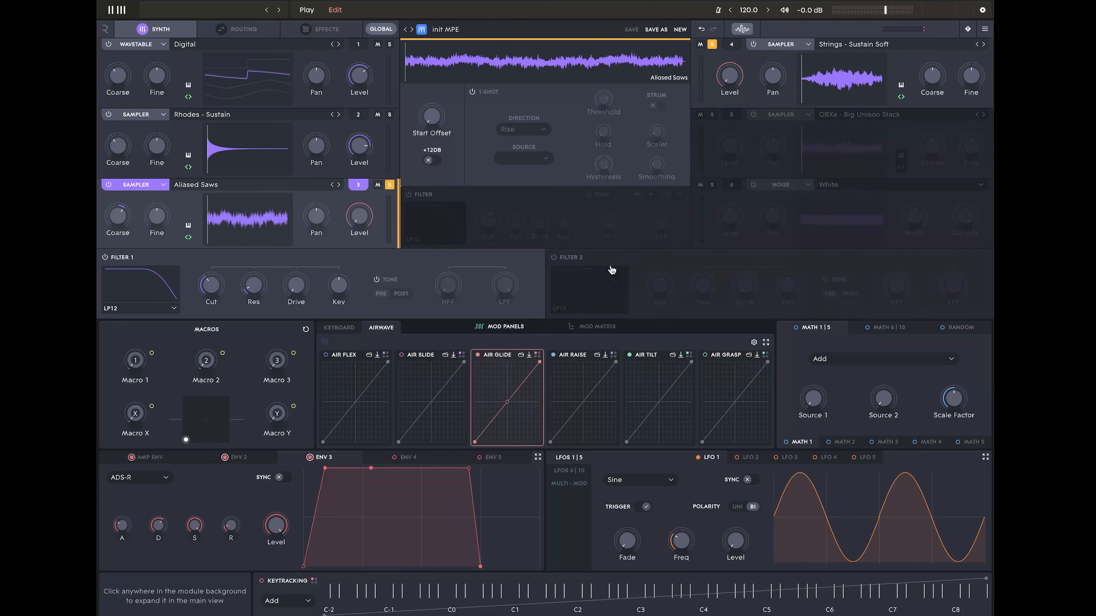
{"action": "left_click", "coordinate": [729, 78]}
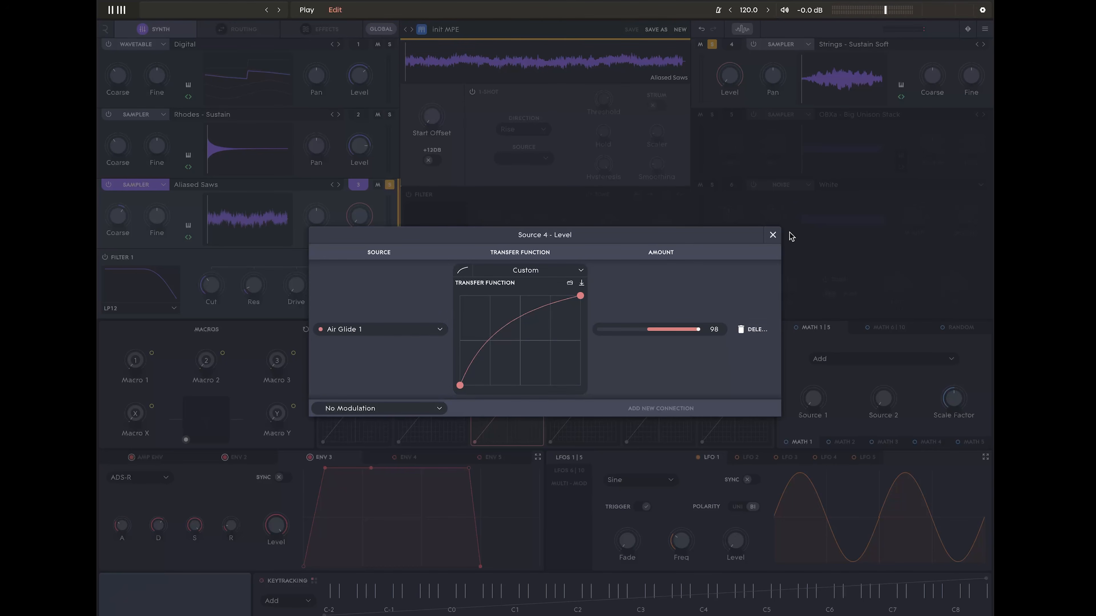
{"action": "left_click", "coordinate": [772, 236]}
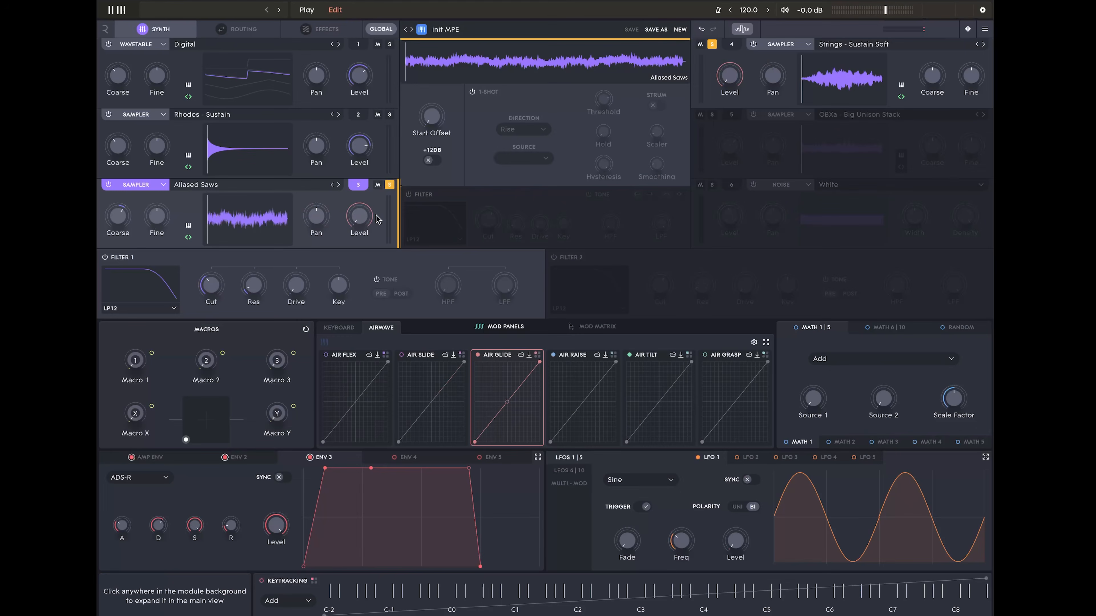
{"action": "left_click", "coordinate": [360, 215]}
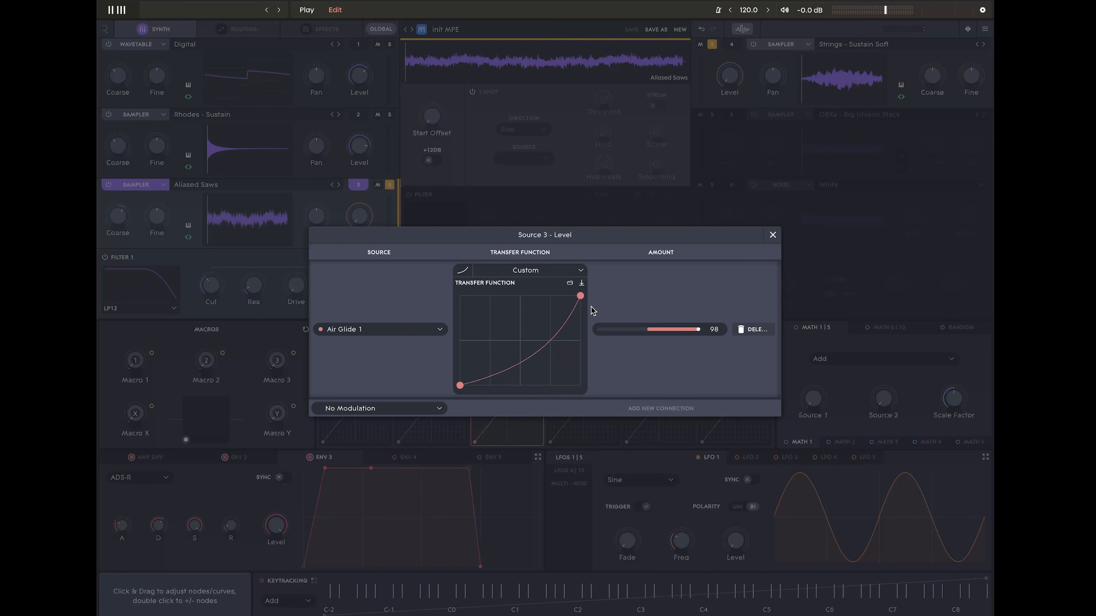
{"action": "left_click", "coordinate": [772, 235]}
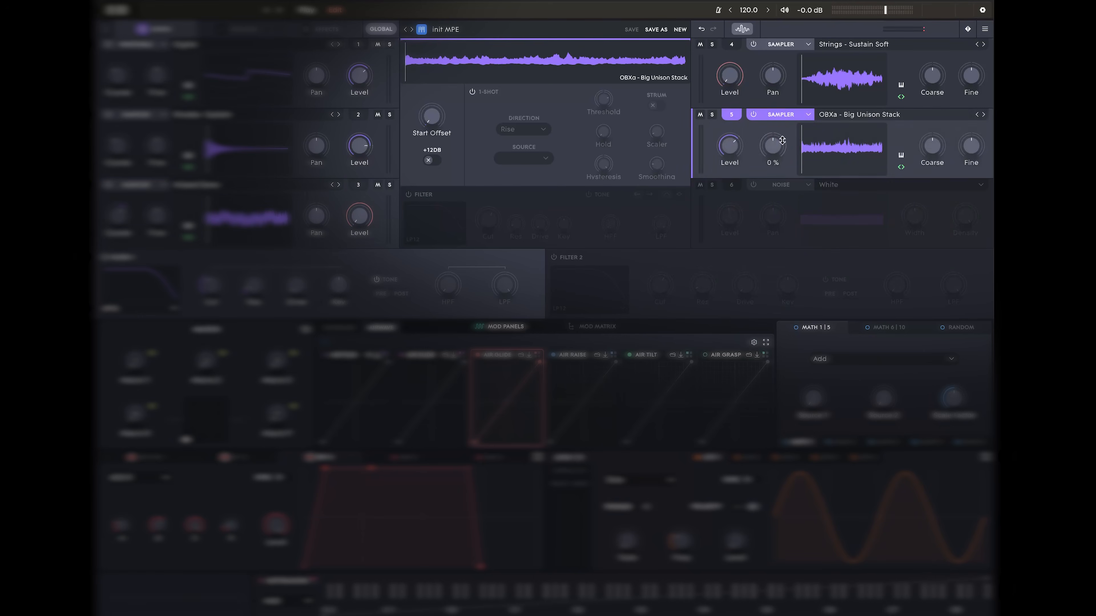
- Switch source 5 to the Granular engine and load the Marcus Aah sample from the Vocal category
{"action": "left_click", "coordinate": [808, 116]}
{"action": "left_click", "coordinate": [681, 138]}
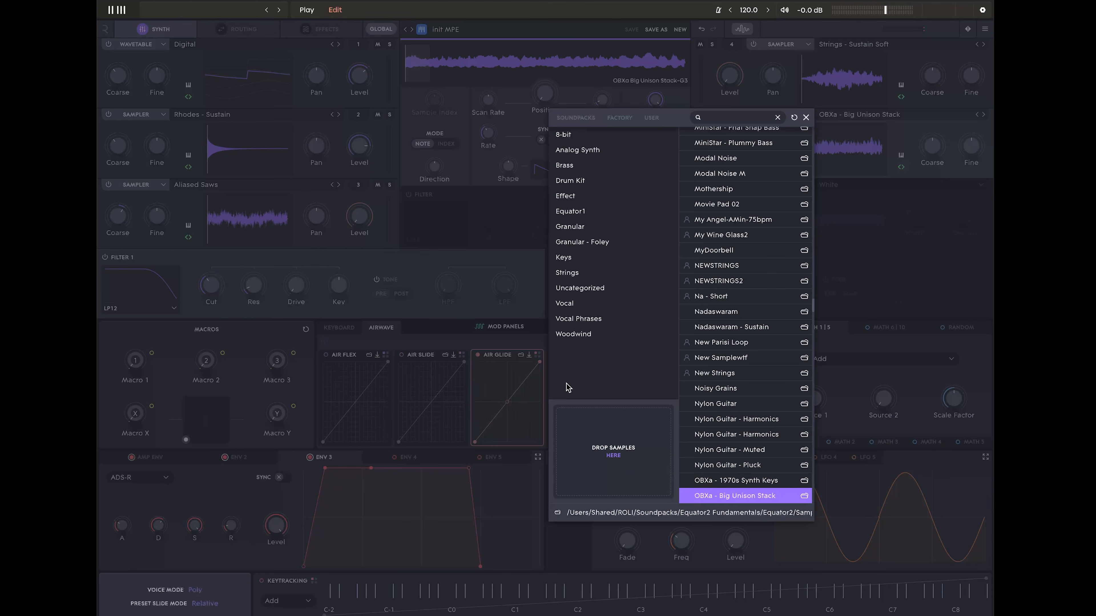
{"action": "left_click", "coordinate": [565, 304]}
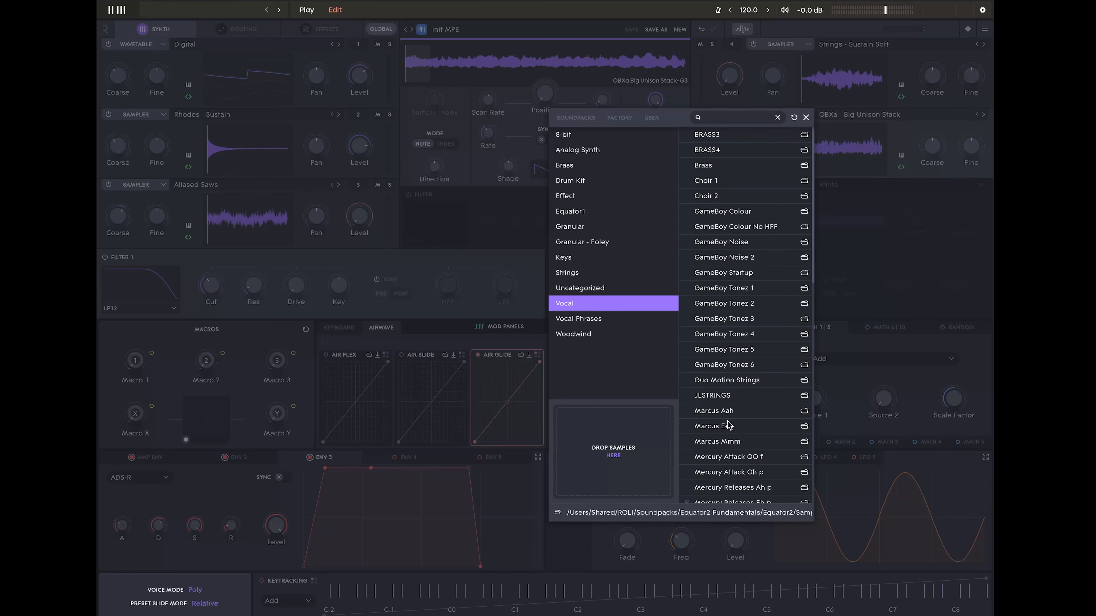
{"action": "scroll", "coordinate": [736, 399], "scroll_direction": "down", "scroll_amount": 3}
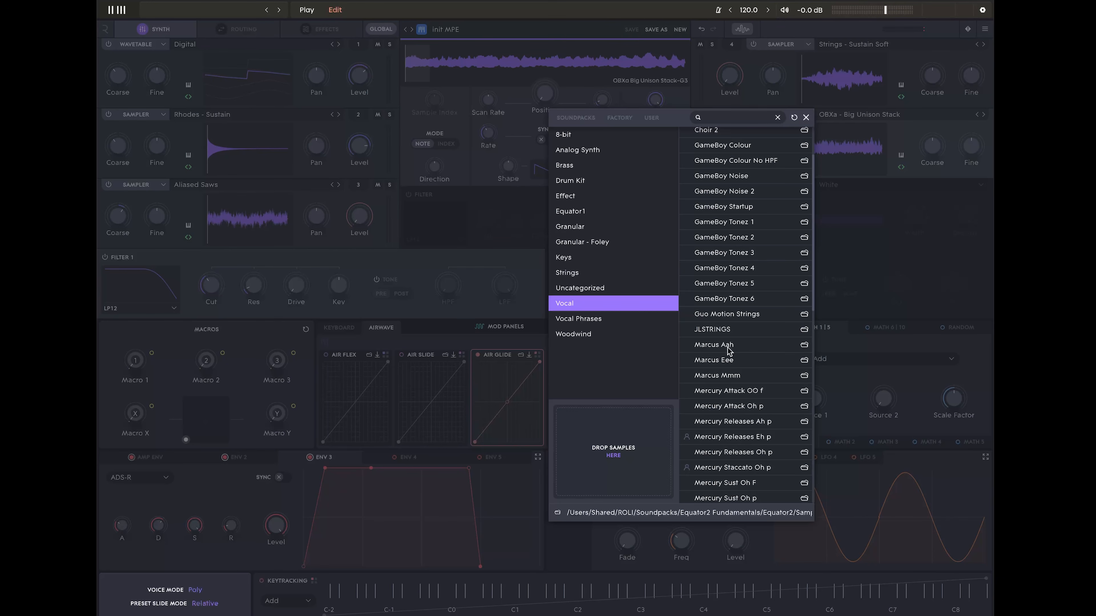
{"action": "left_click", "coordinate": [741, 345]}
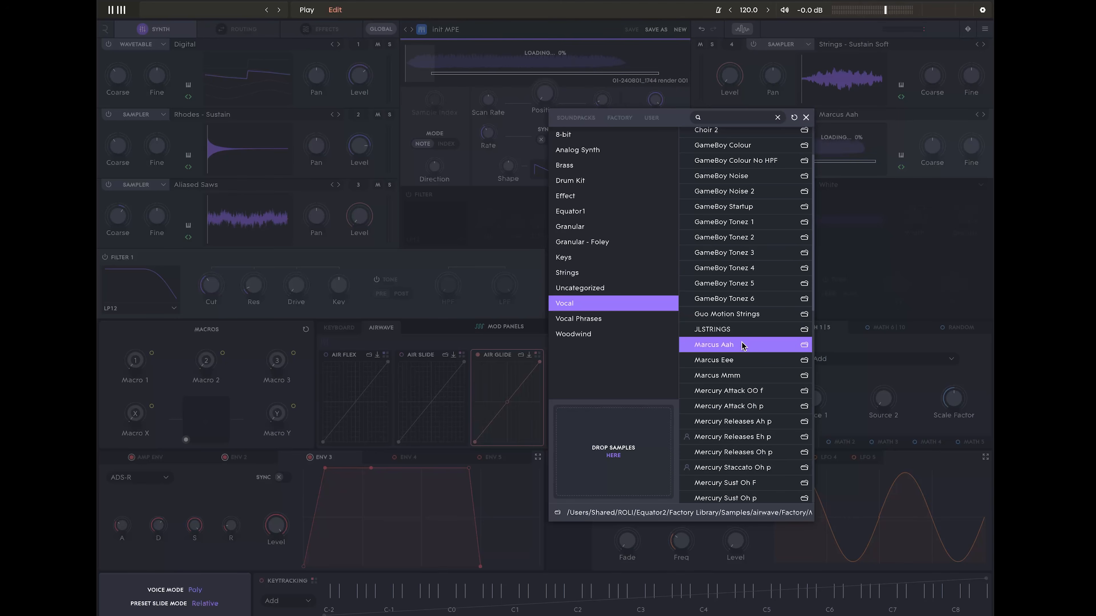
{"action": "left_click", "coordinate": [806, 118]}
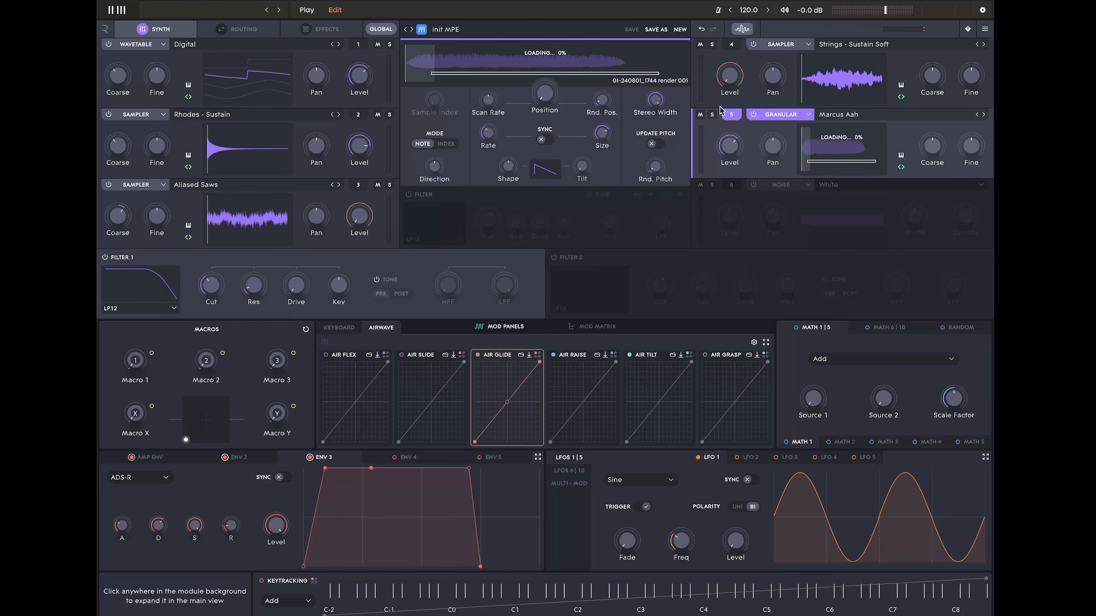
- Solo source 5, lower its grain Rate to about 1.09 Hz, and adjust the grain Shape and Size for longer, flatter grains
{"action": "left_click", "coordinate": [712, 115]}
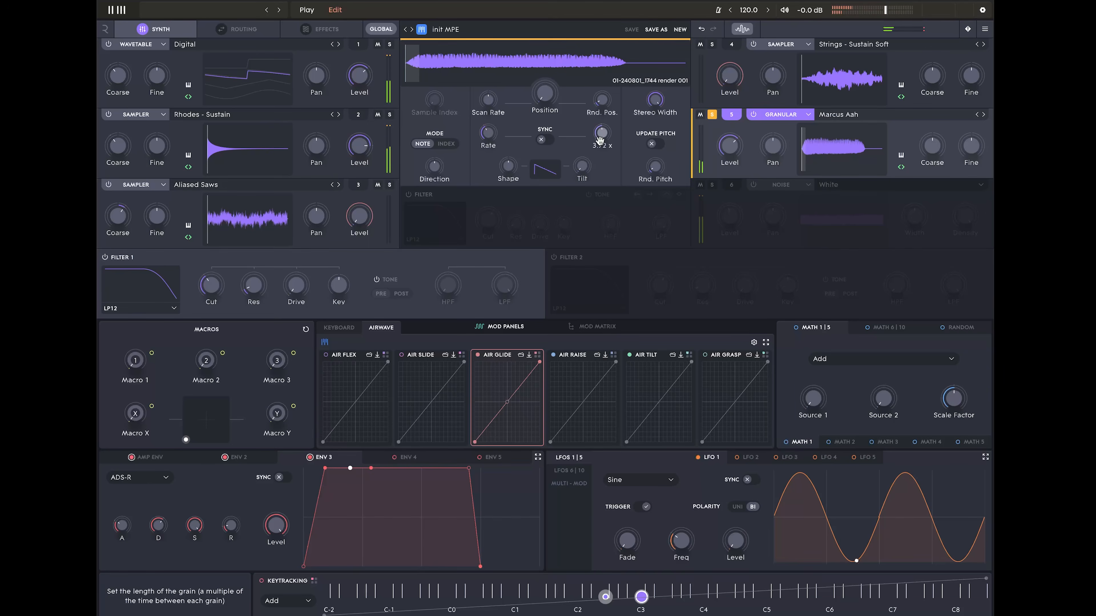
{"action": "mouse_move", "coordinate": [485, 133]}
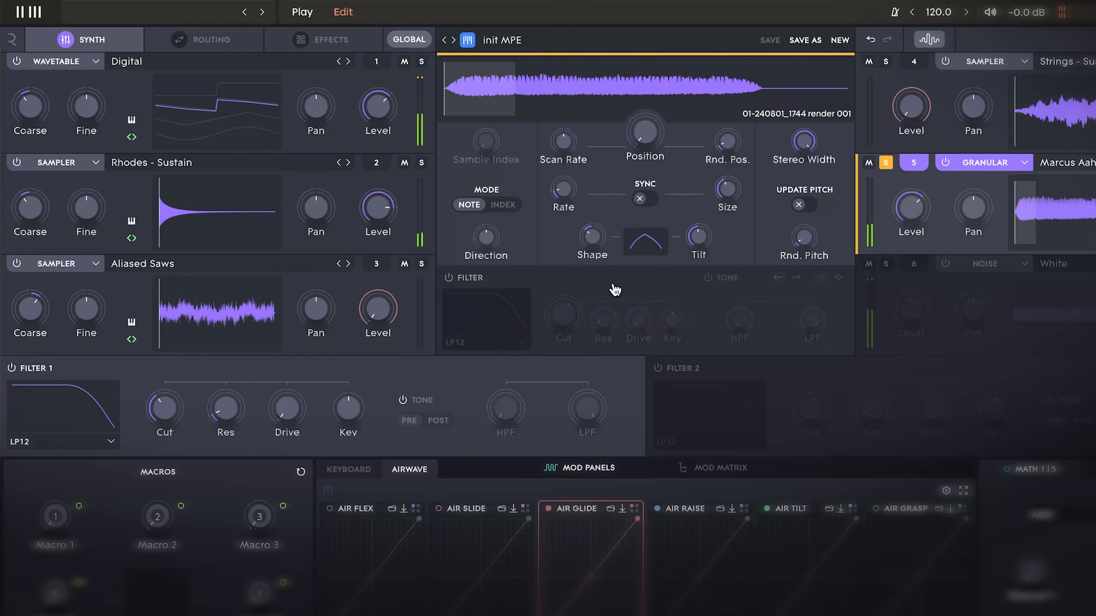
{"action": "mouse_move", "coordinate": [595, 240]}
{"action": "mouse_move", "coordinate": [746, 184]}
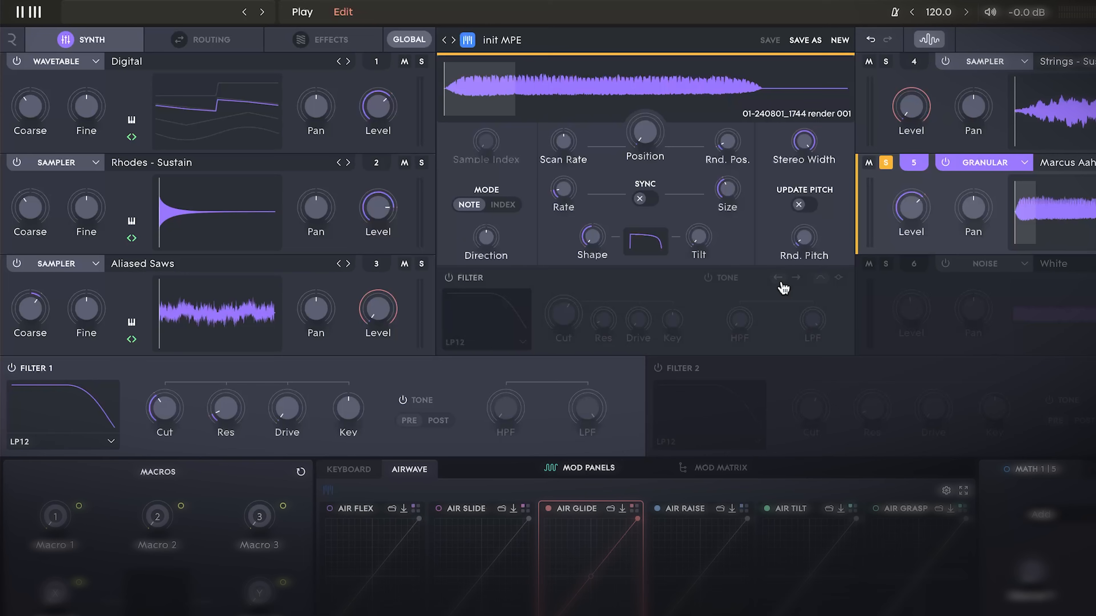
{"action": "mouse_move", "coordinate": [570, 178]}
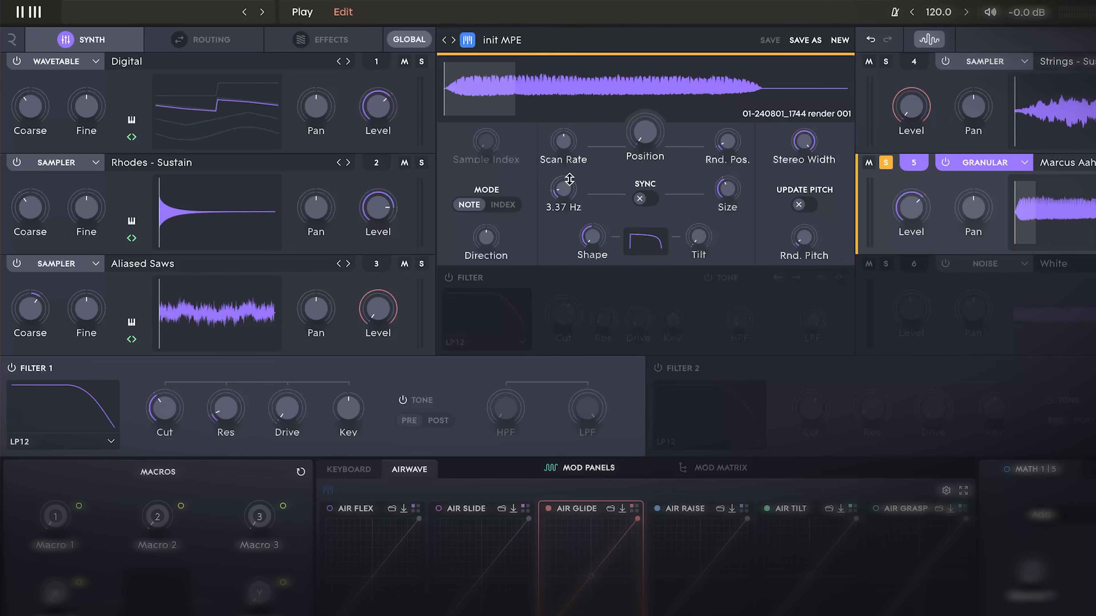
{"action": "left_click_drag", "start_coordinate": [564, 189], "coordinate": [566, 199]}
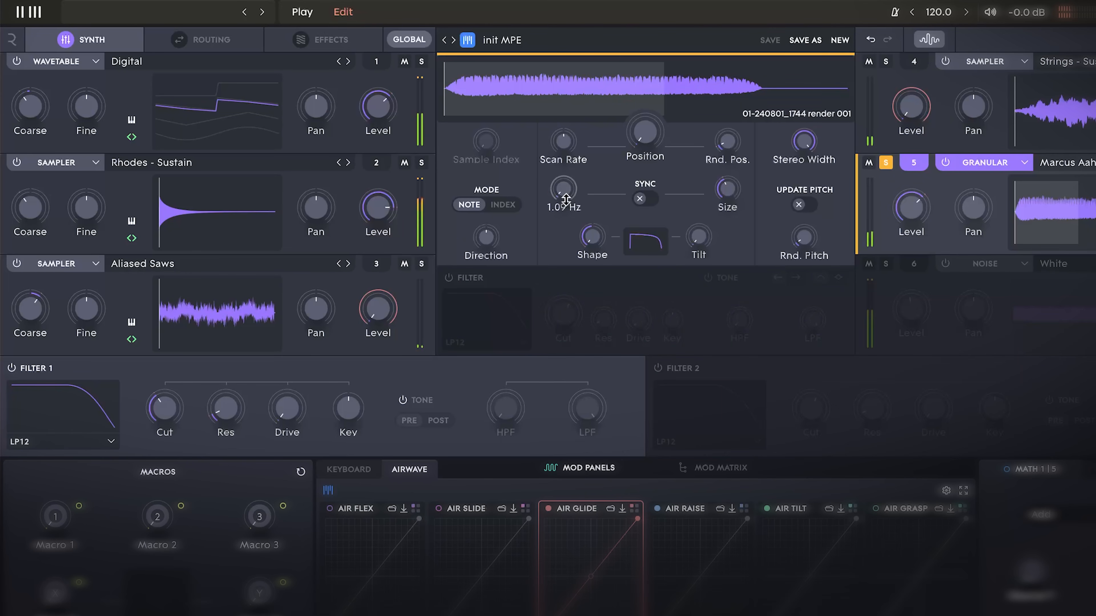
{"action": "left_click_drag", "start_coordinate": [728, 189], "coordinate": [729, 183]}
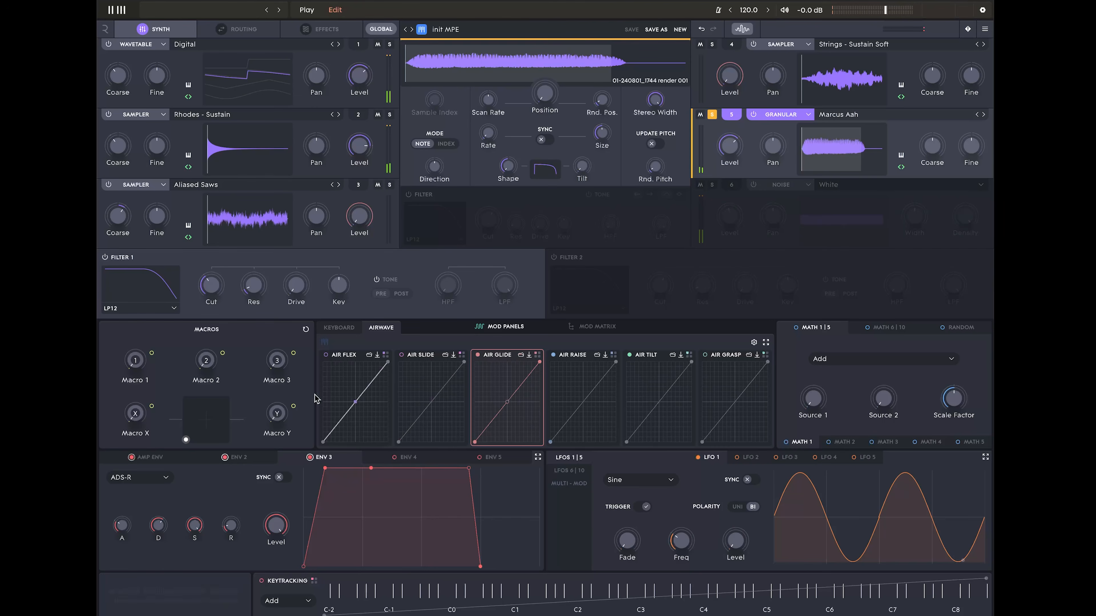
- Modulate source 5's granular Rate with Air Flex by an amount of about 6 and open the connection's settings
{"action": "left_click", "coordinate": [363, 357]}
{"action": "mouse_move", "coordinate": [499, 127]}
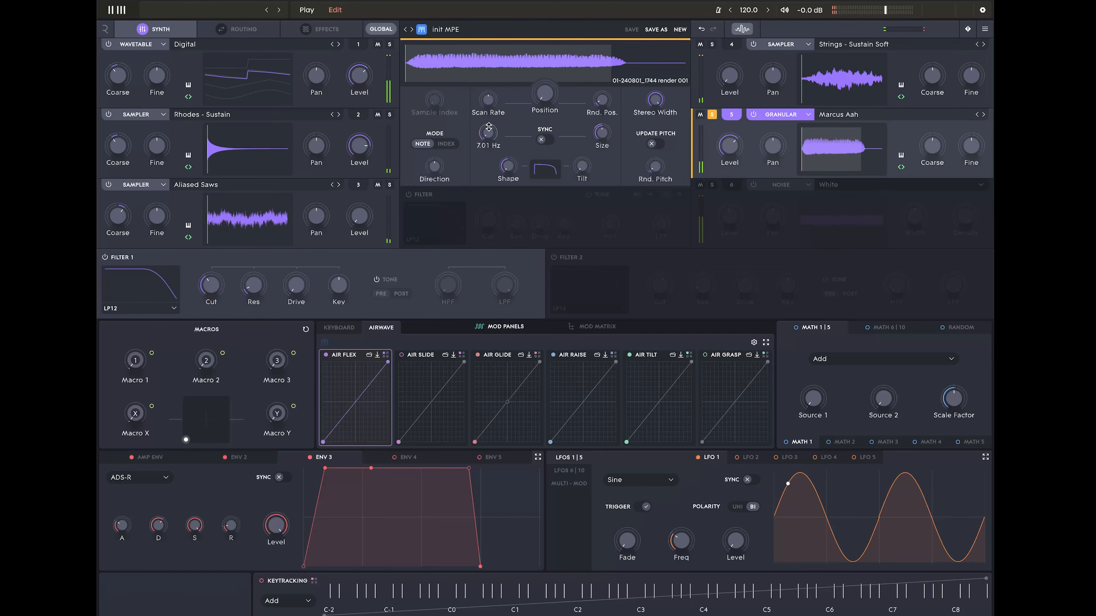
{"action": "left_click", "coordinate": [488, 132]}
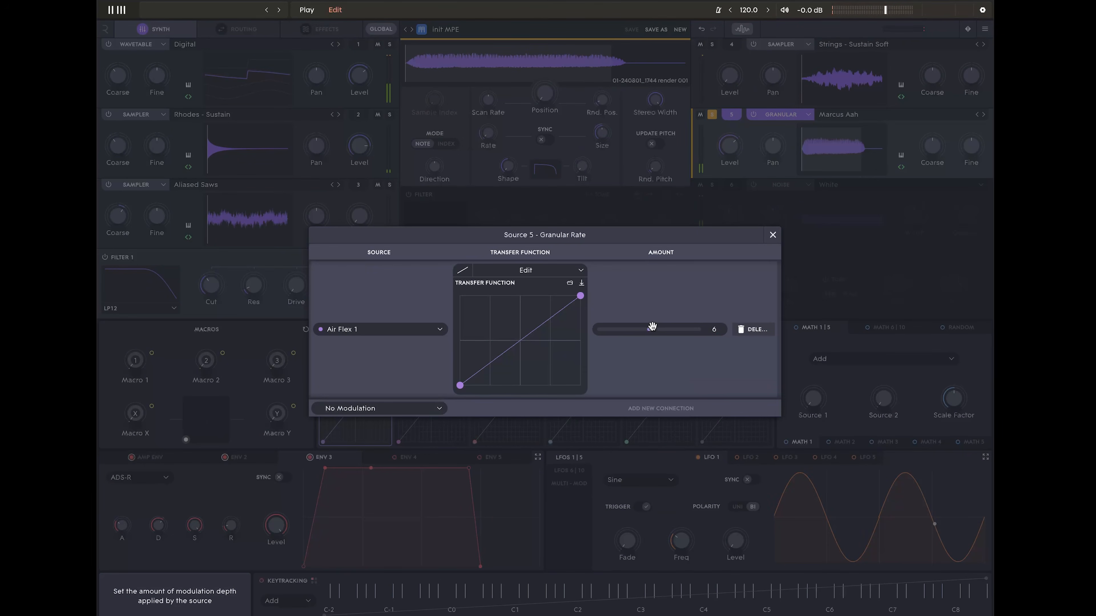